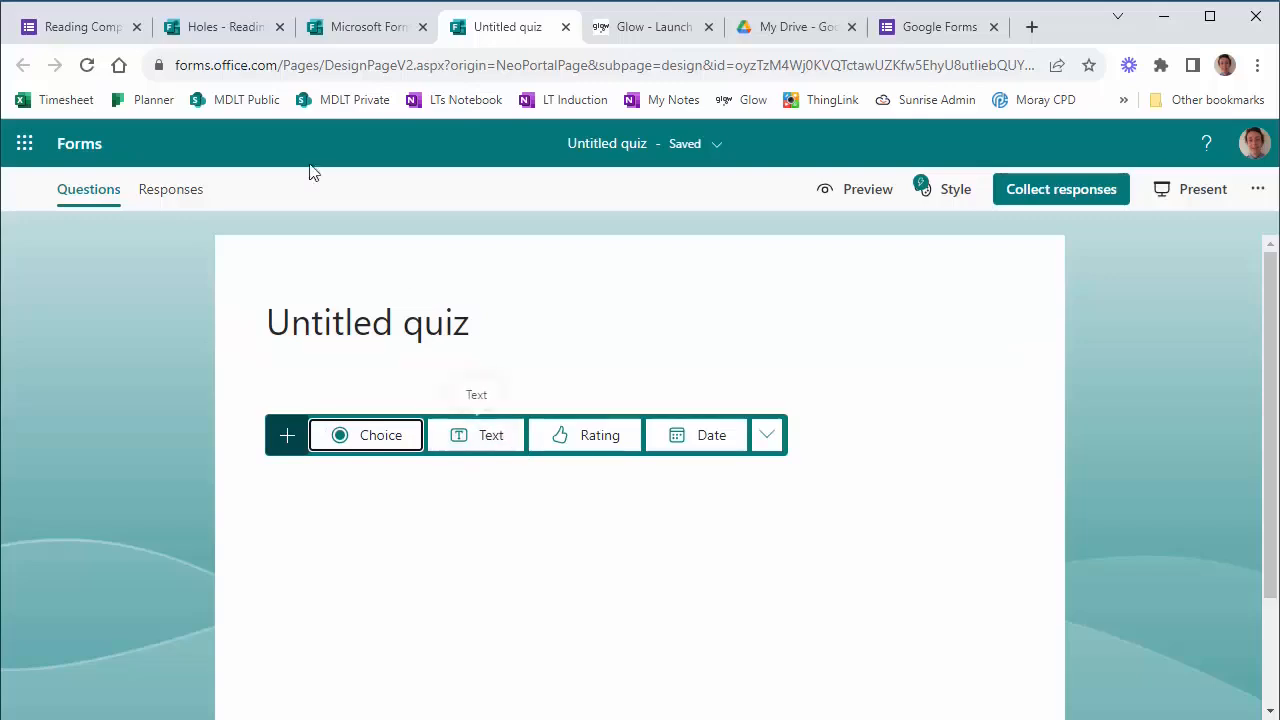
Step: Open the Holes reading comprehension quiz and mark "By Bus" as the correct answer to question 1
left_click(206, 28)
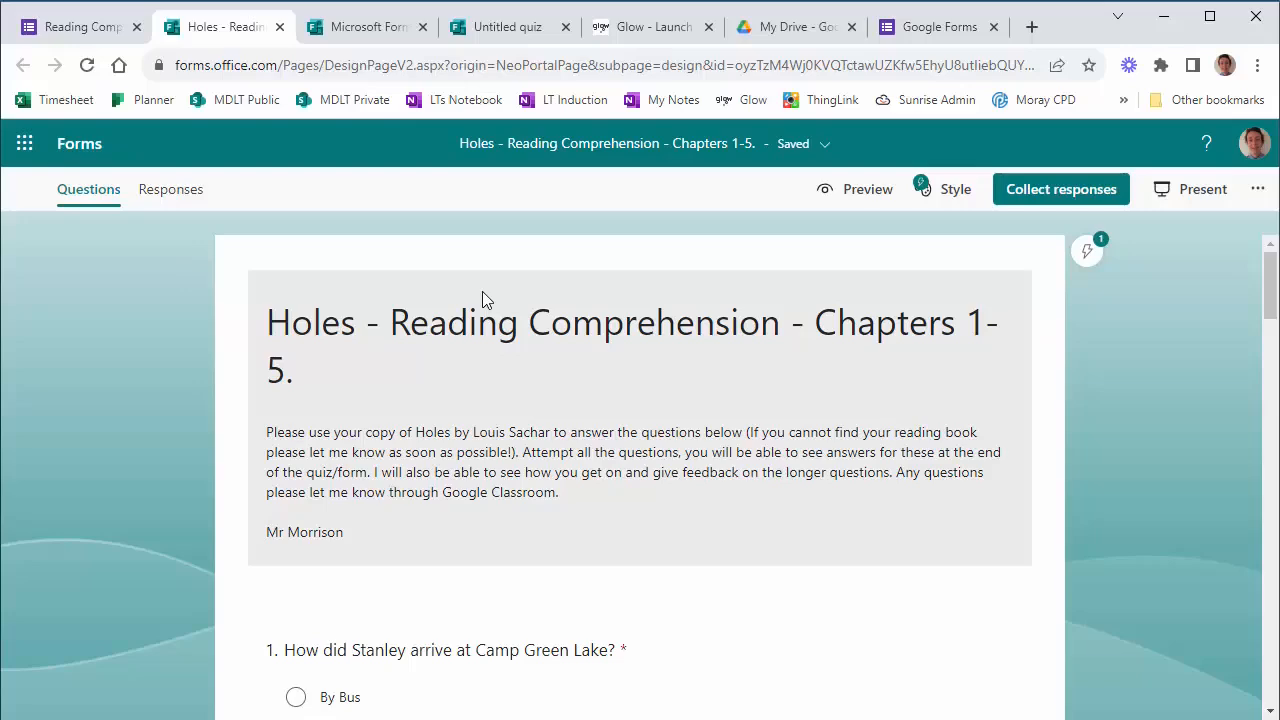
scroll(484, 350, "down", 3)
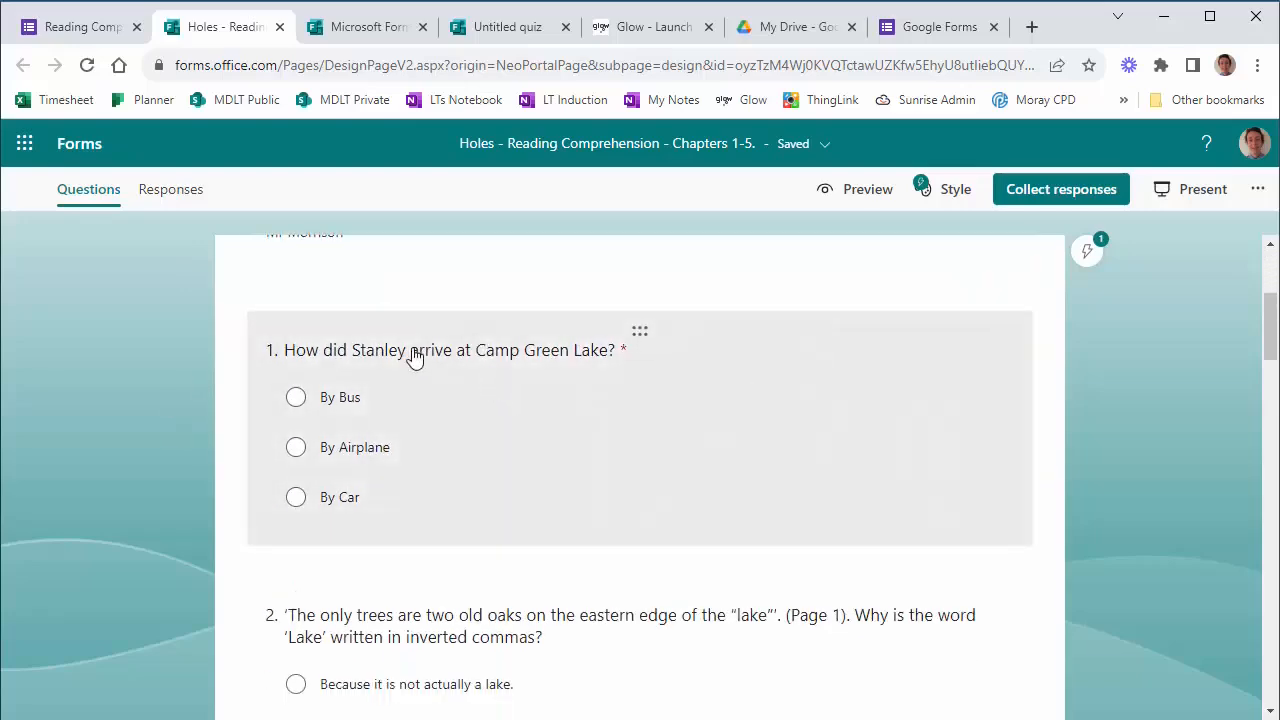
scroll(437, 449, "up", 3)
scroll(488, 350, "down", 3)
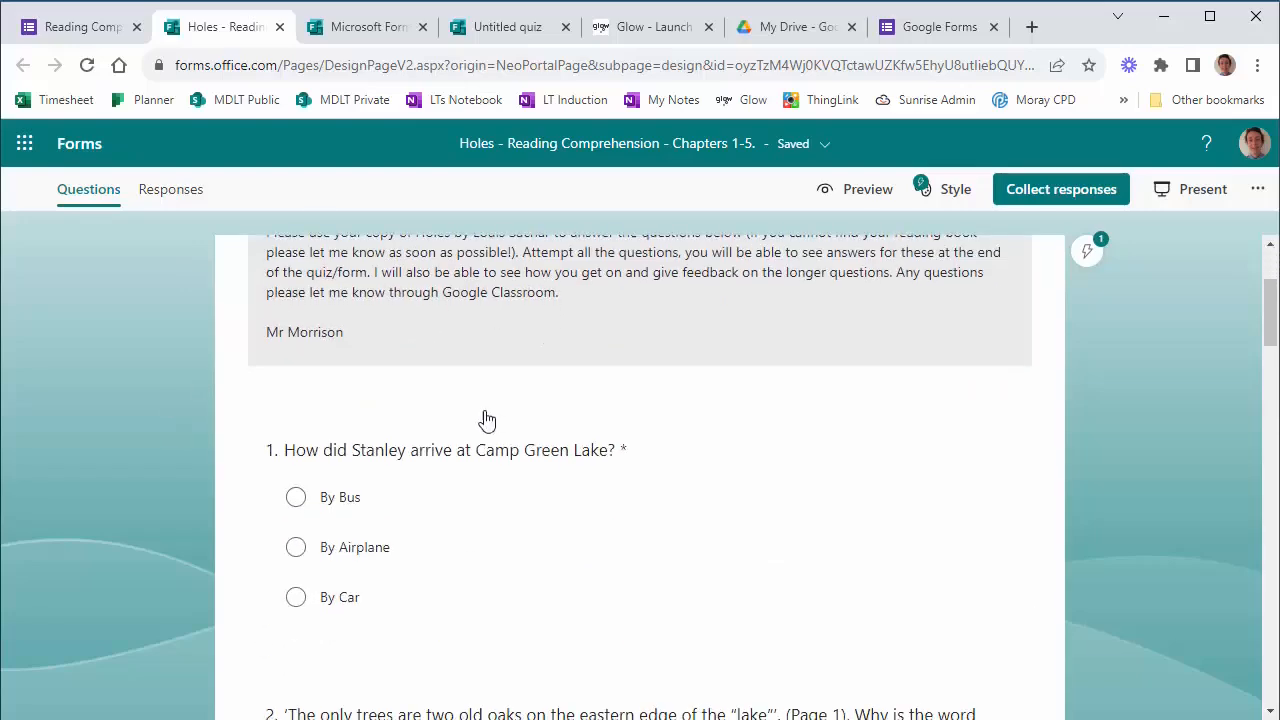
left_click(574, 408)
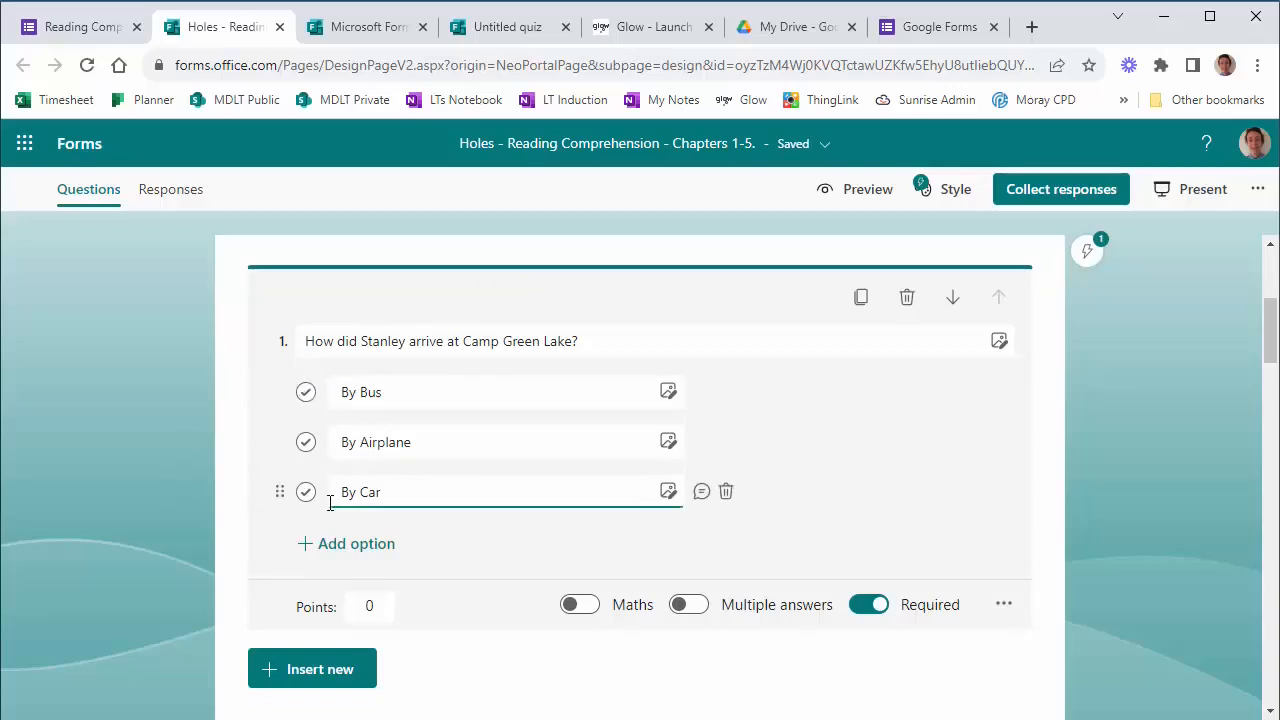
left_click(306, 393)
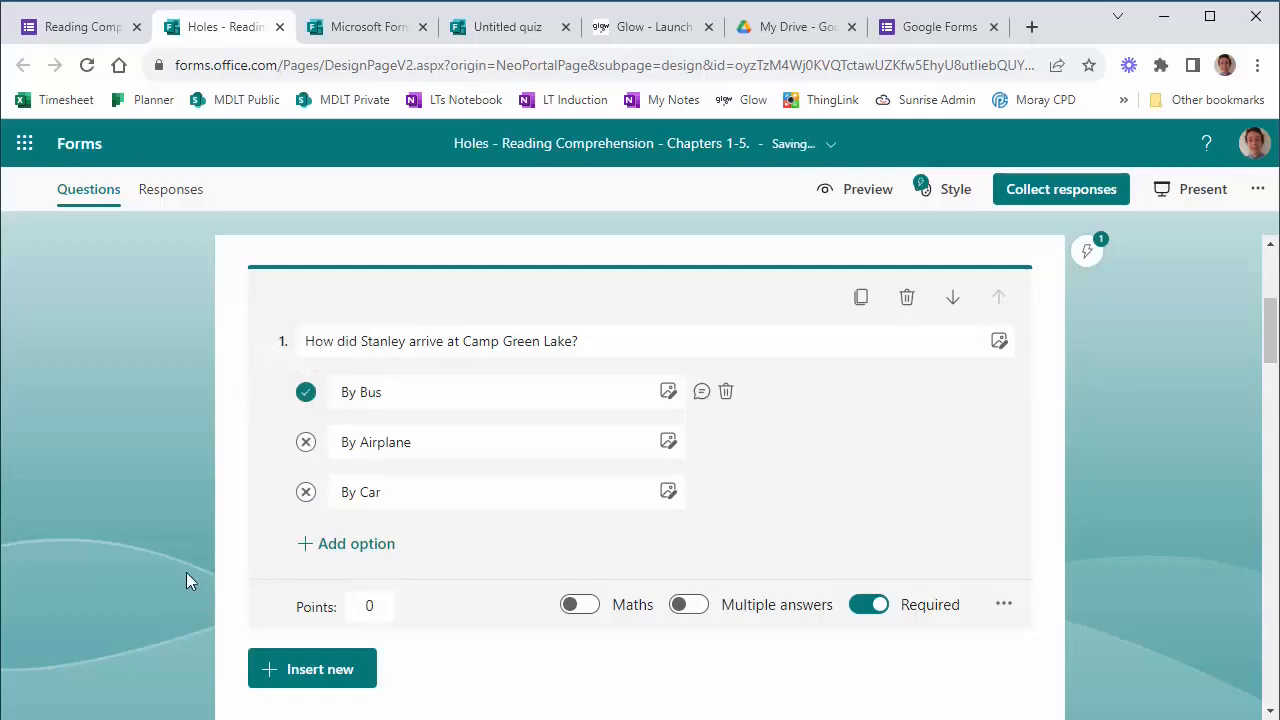
Step: Add the feedback messages "Well Done Correct Answer" for By Bus and "Sorry it was by Bus" for By Airplane in question 1
left_click(703, 393)
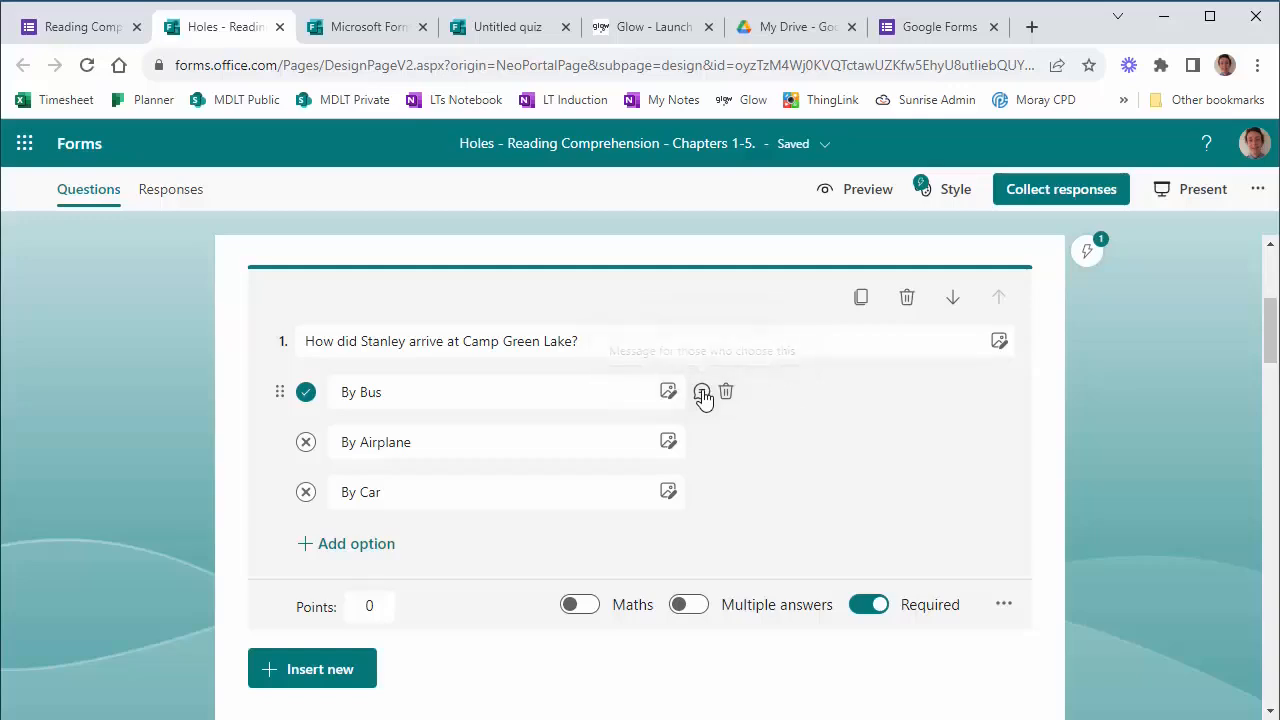
left_click(516, 443)
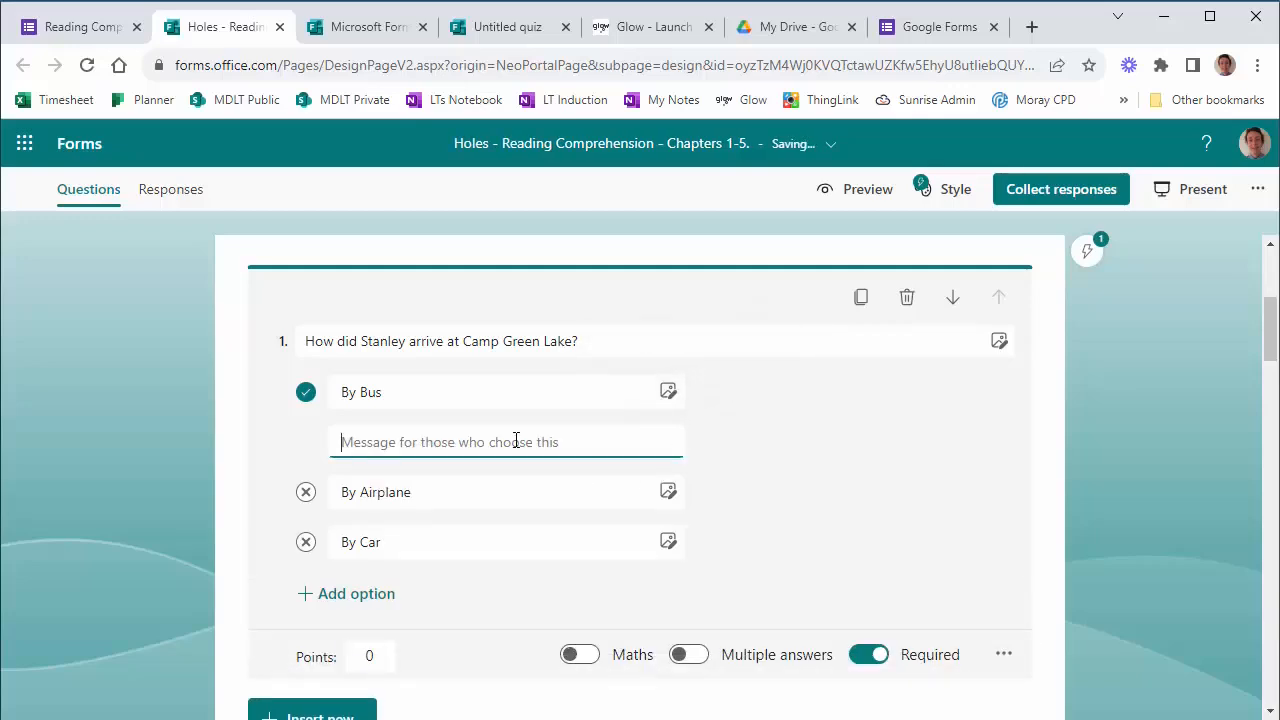
type("Well Done Correct Answer")
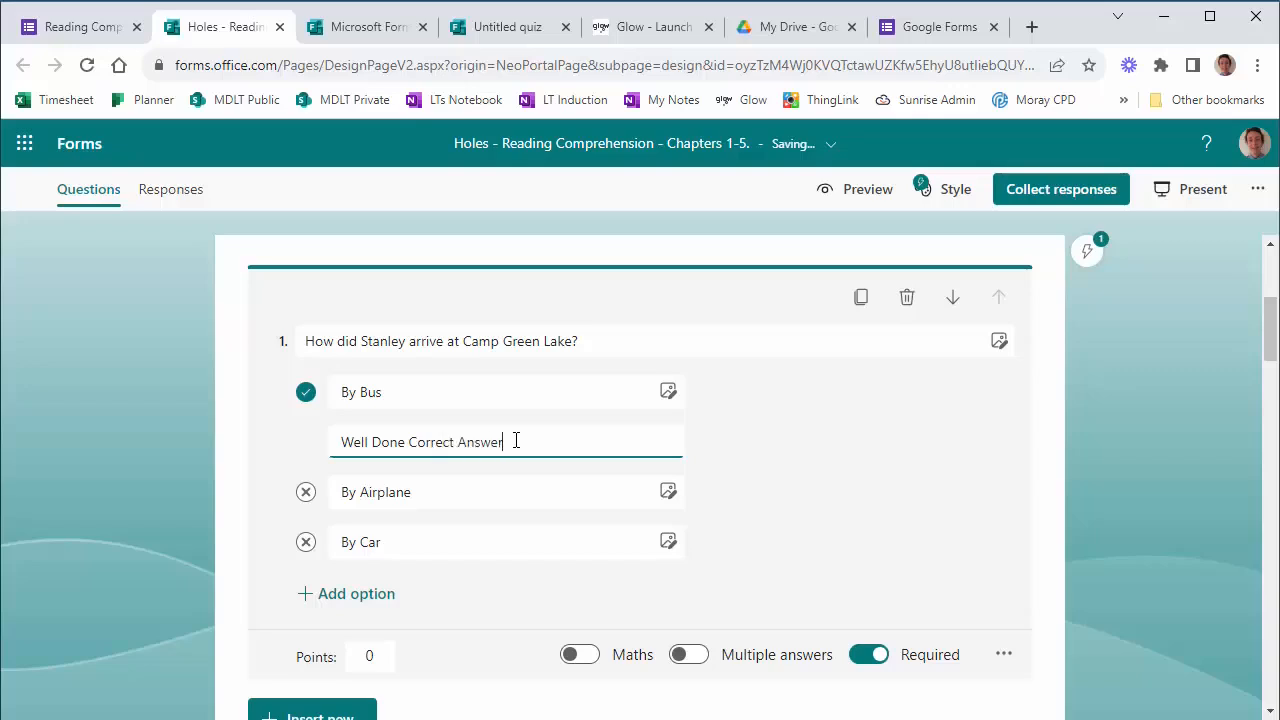
left_click(703, 490)
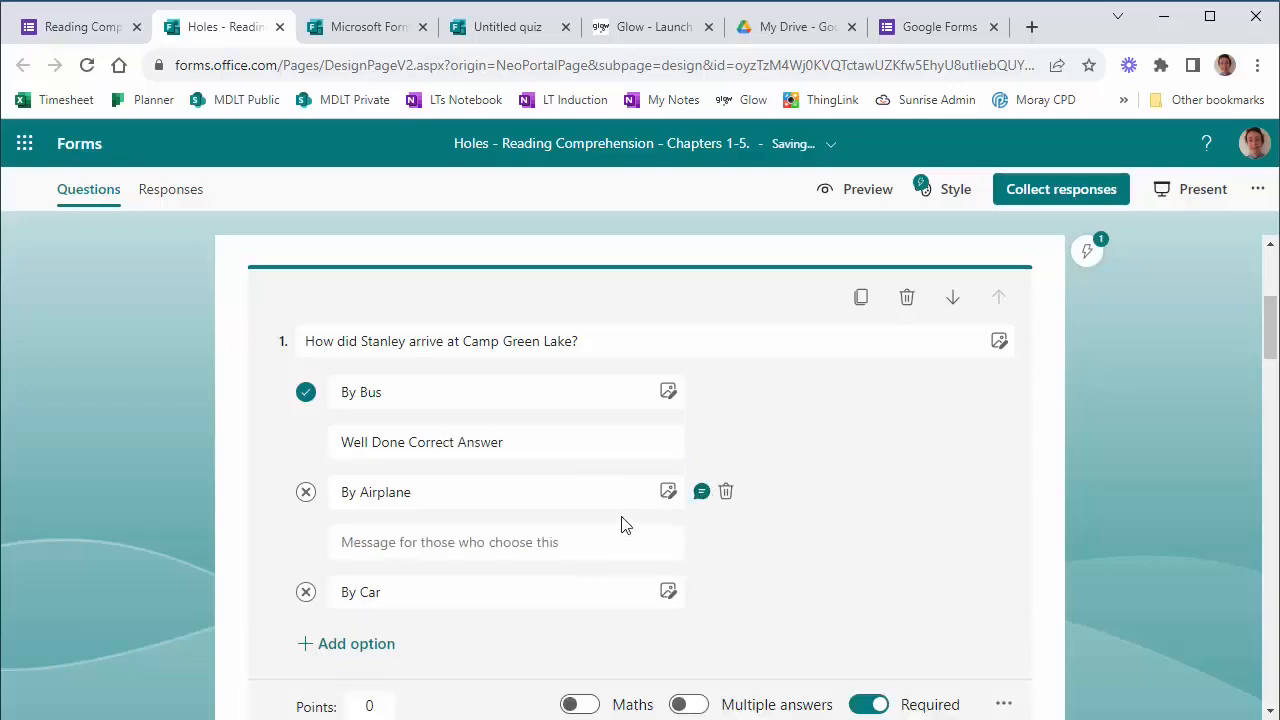
left_click(545, 540)
type("Sorry it was by Bus")
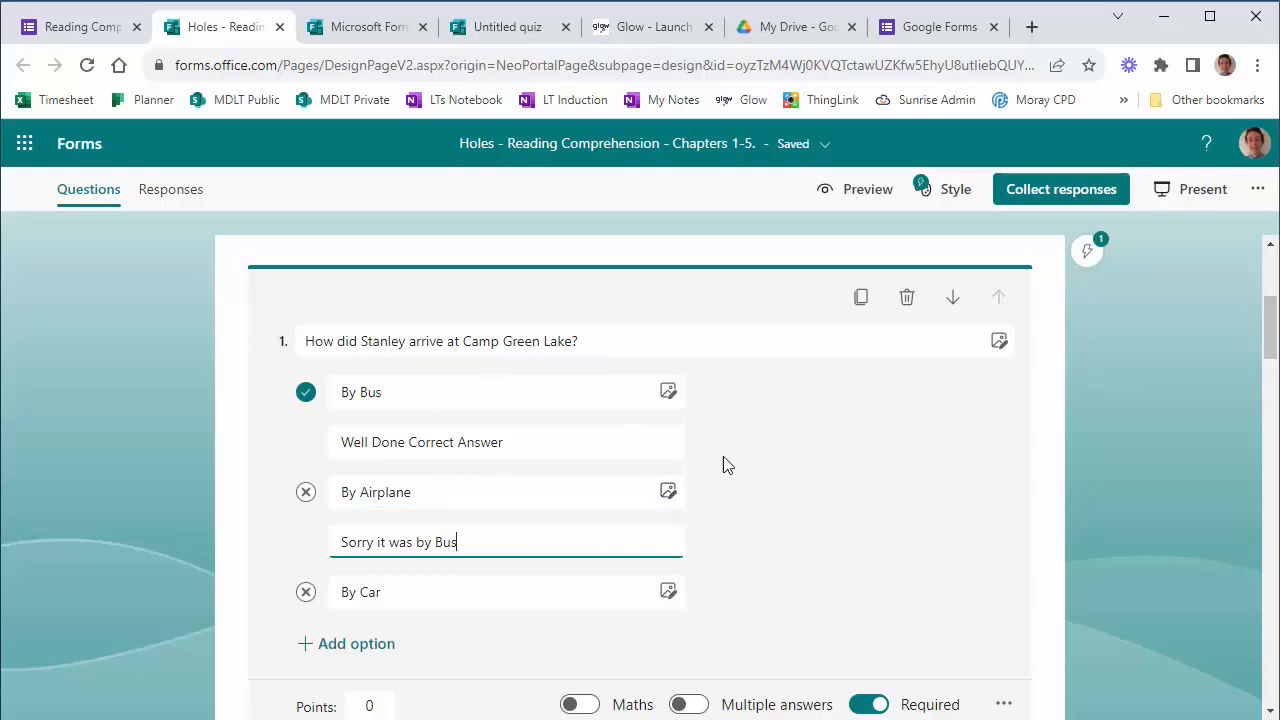
Step: Switch question 1's Required setting off and back on
scroll(800, 520, "down", 1)
left_click(868, 606)
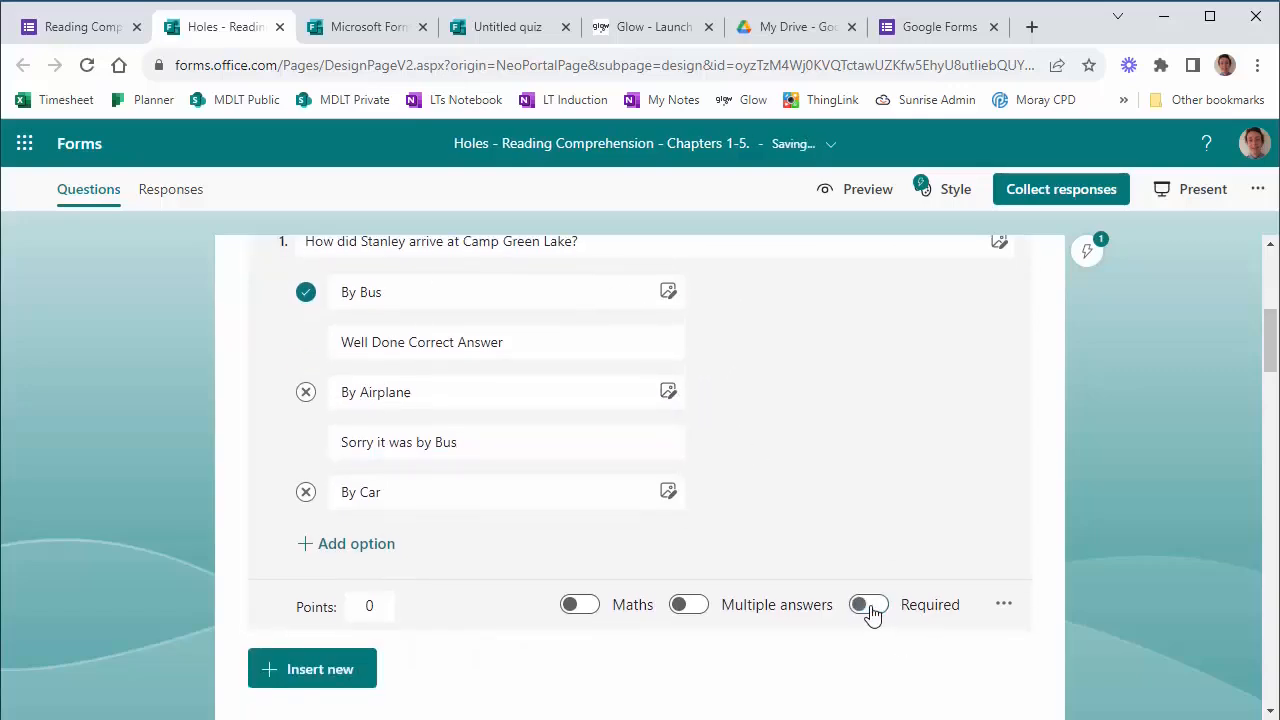
left_click(870, 607)
Step: Review question 1's answer options, feedback messages and settings
scroll(902, 608, "up", 3)
scroll(766, 349, "down", 2)
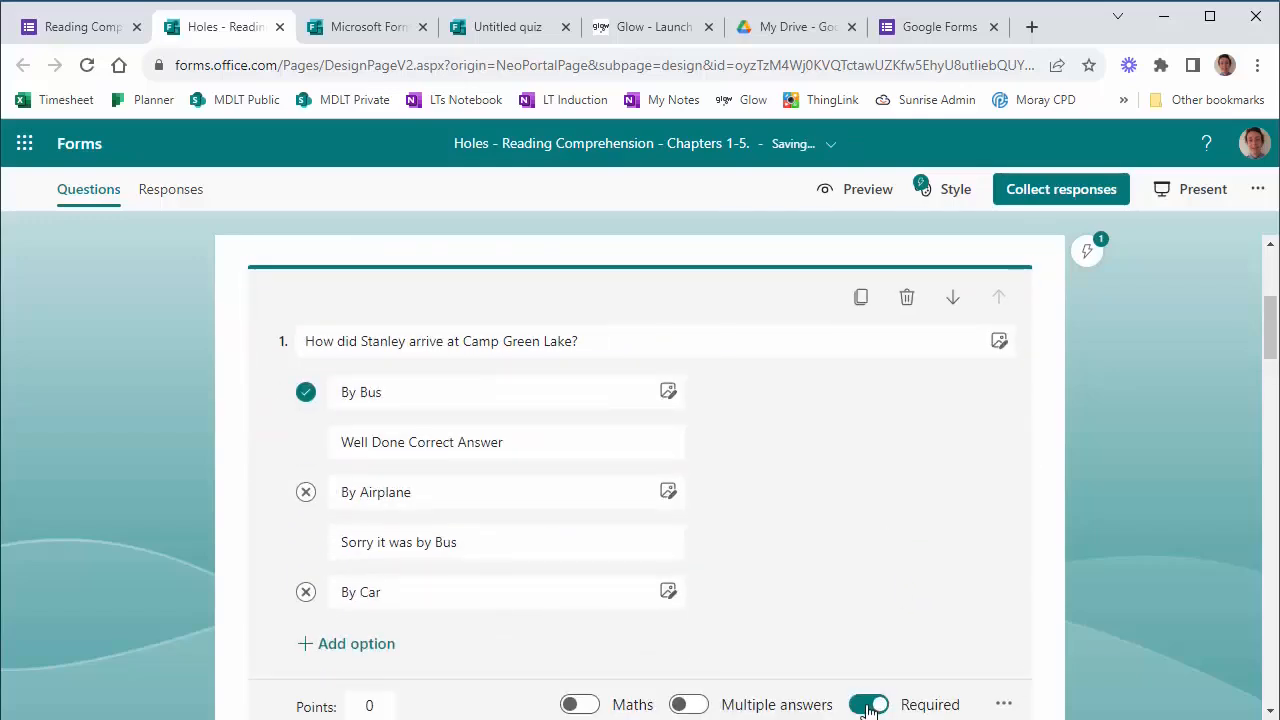
scroll(685, 432, "down", 1)
scroll(692, 422, "up", 1)
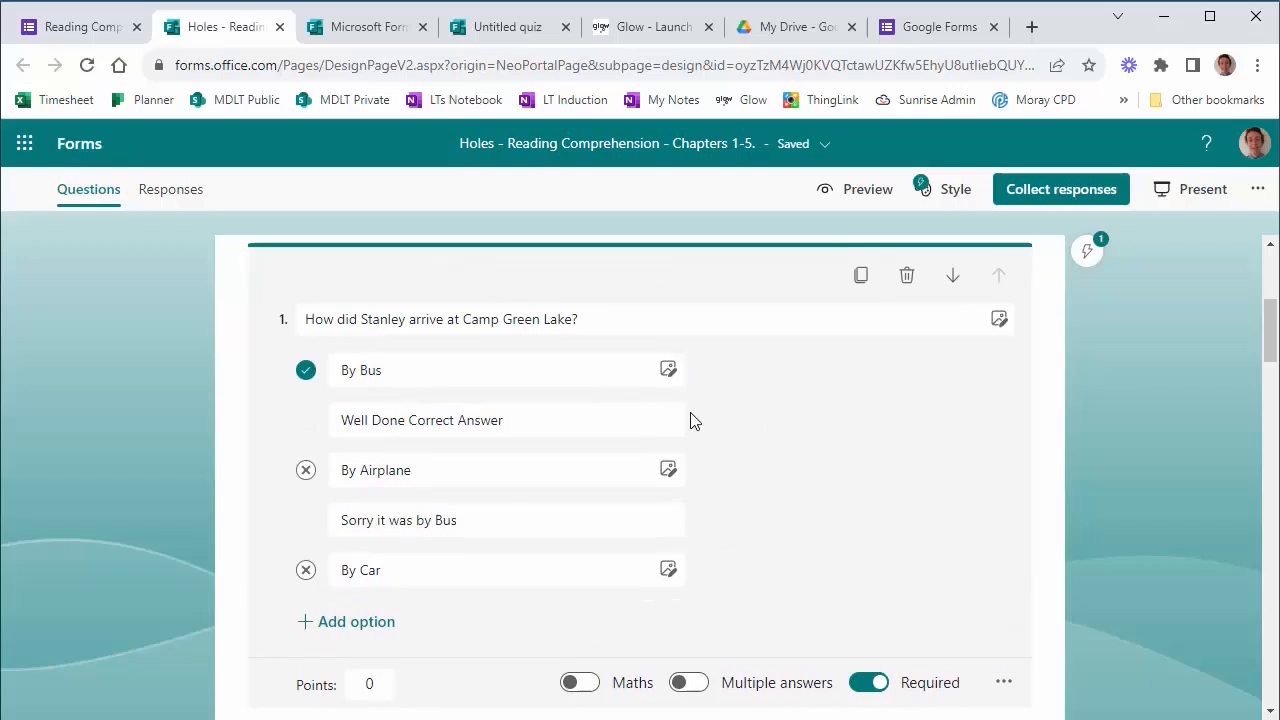
scroll(689, 414, "down", 2)
scroll(680, 400, "up", 1)
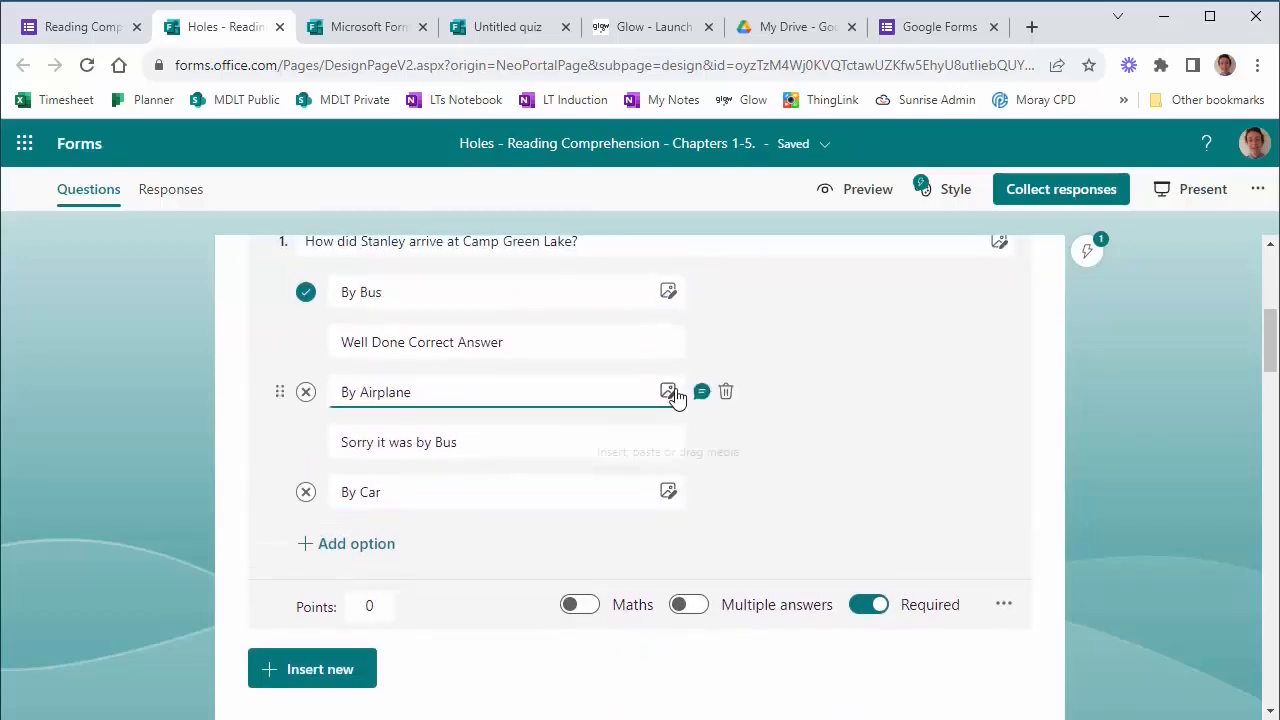
scroll(603, 428, "up", 1)
scroll(594, 408, "down", 1)
scroll(597, 391, "up", 1)
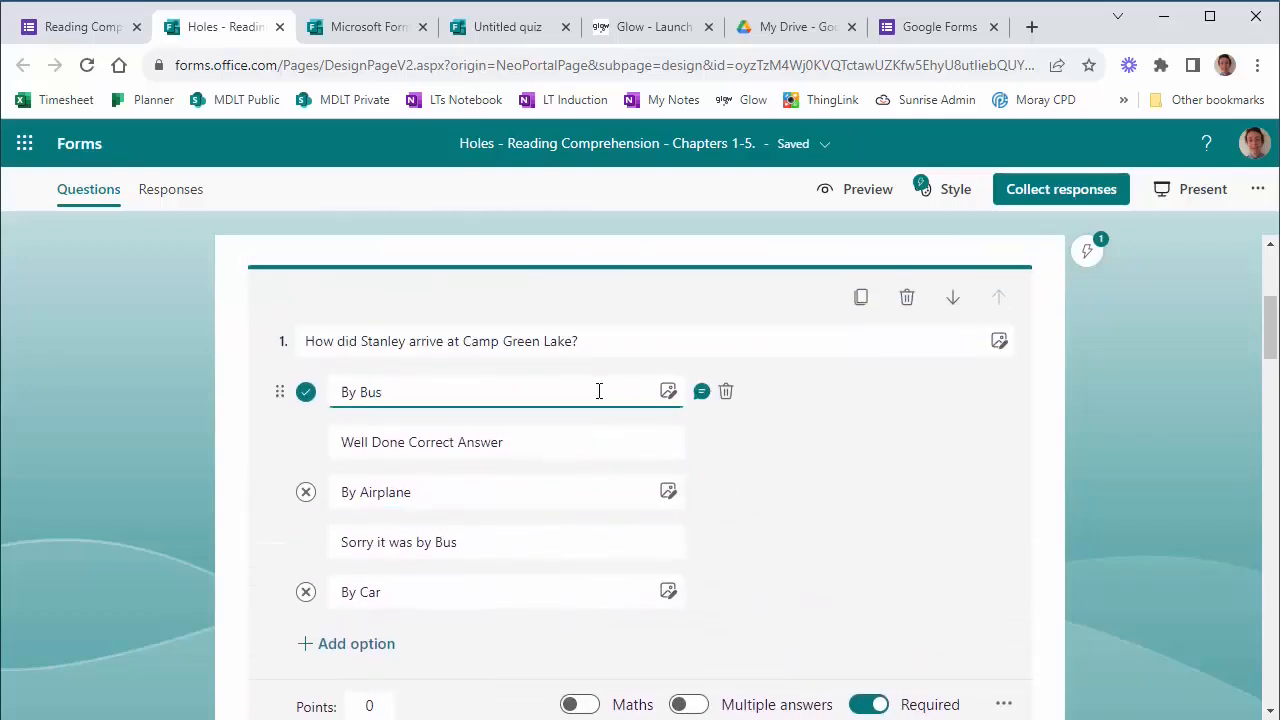
scroll(598, 391, "down", 1)
scroll(580, 395, "down", 2)
scroll(443, 377, "up", 1)
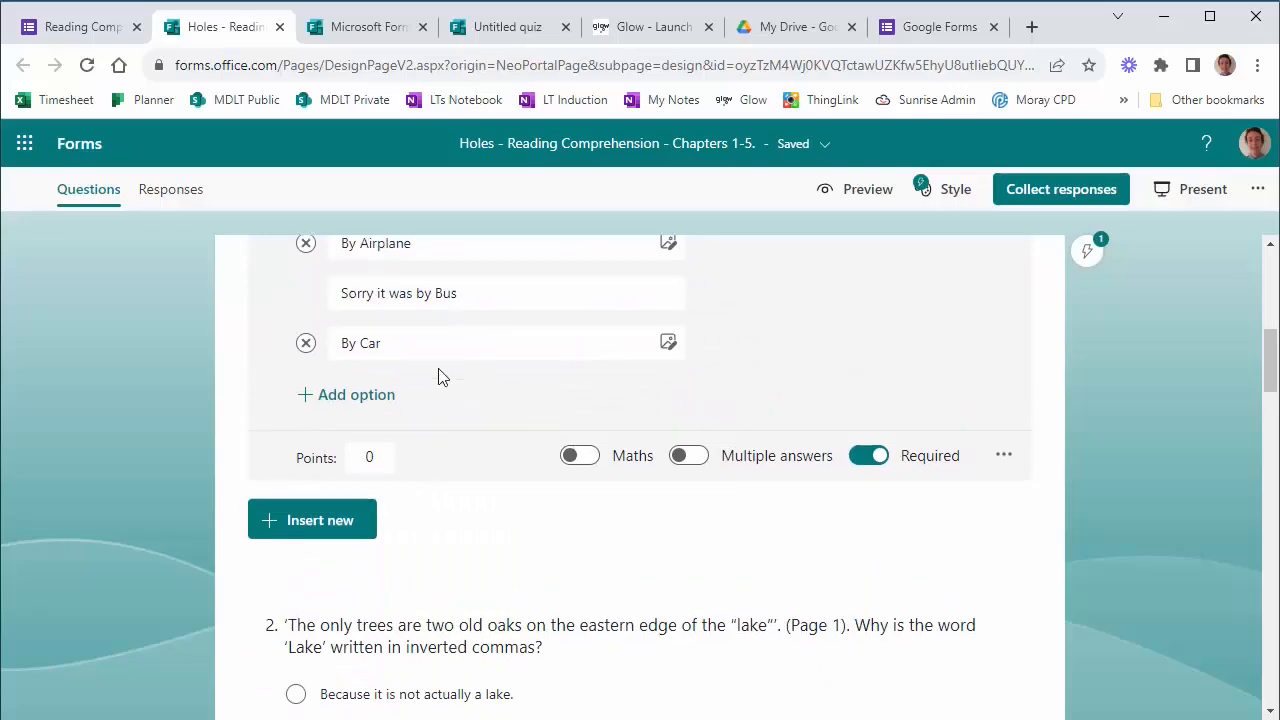
Step: Try allowing multiple answers for question 1 with By Airplane also marked correct, and return it to a single answer
scroll(480, 378, "up", 2)
scroll(640, 570, "down", 1)
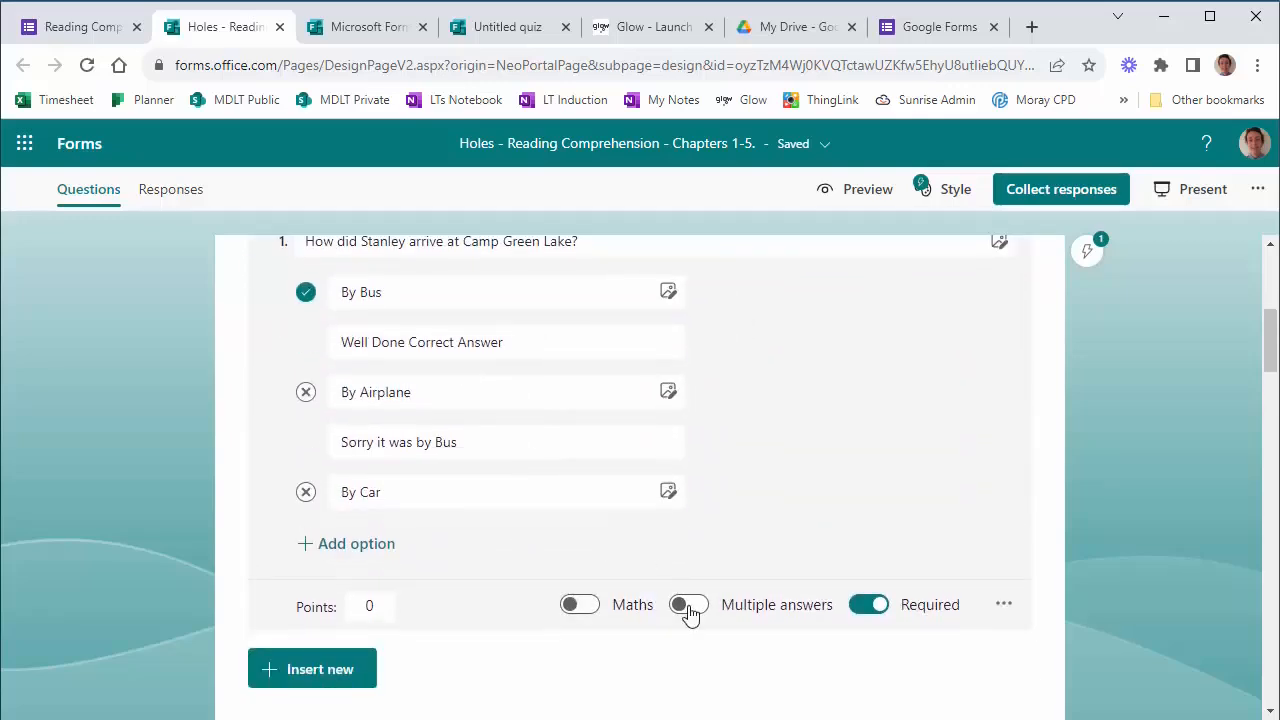
left_click(688, 606)
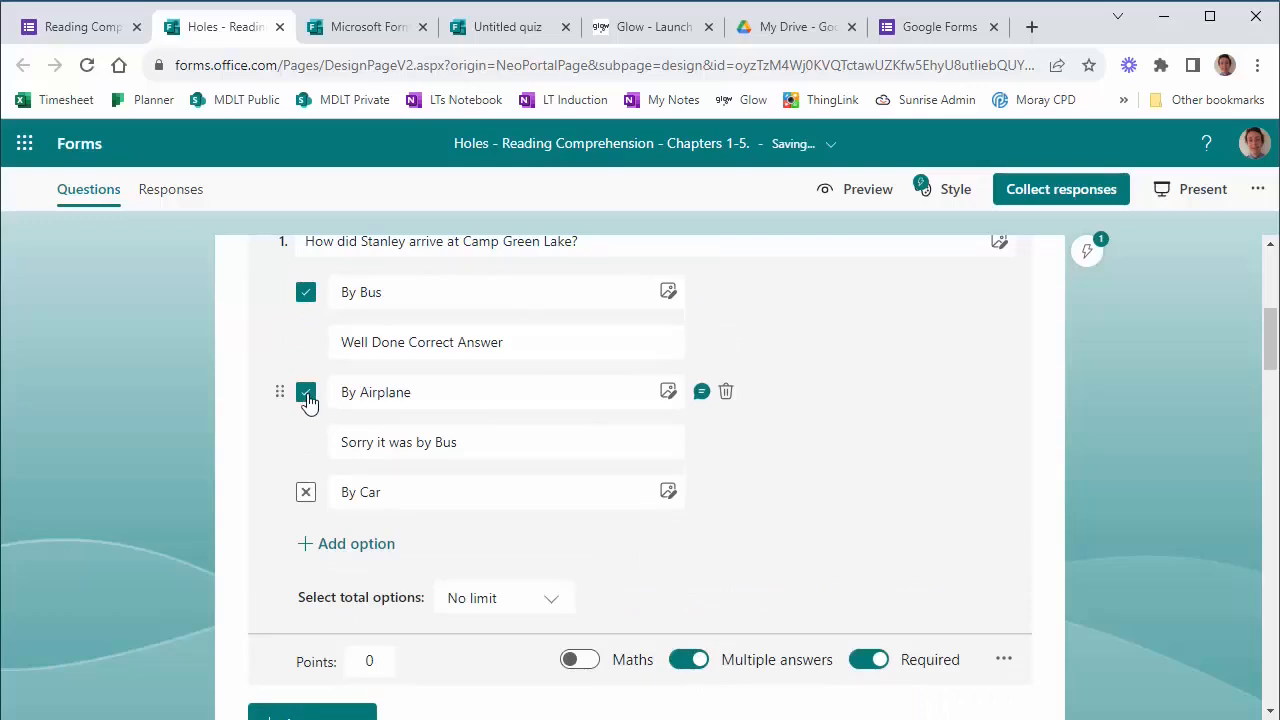
left_click(696, 662)
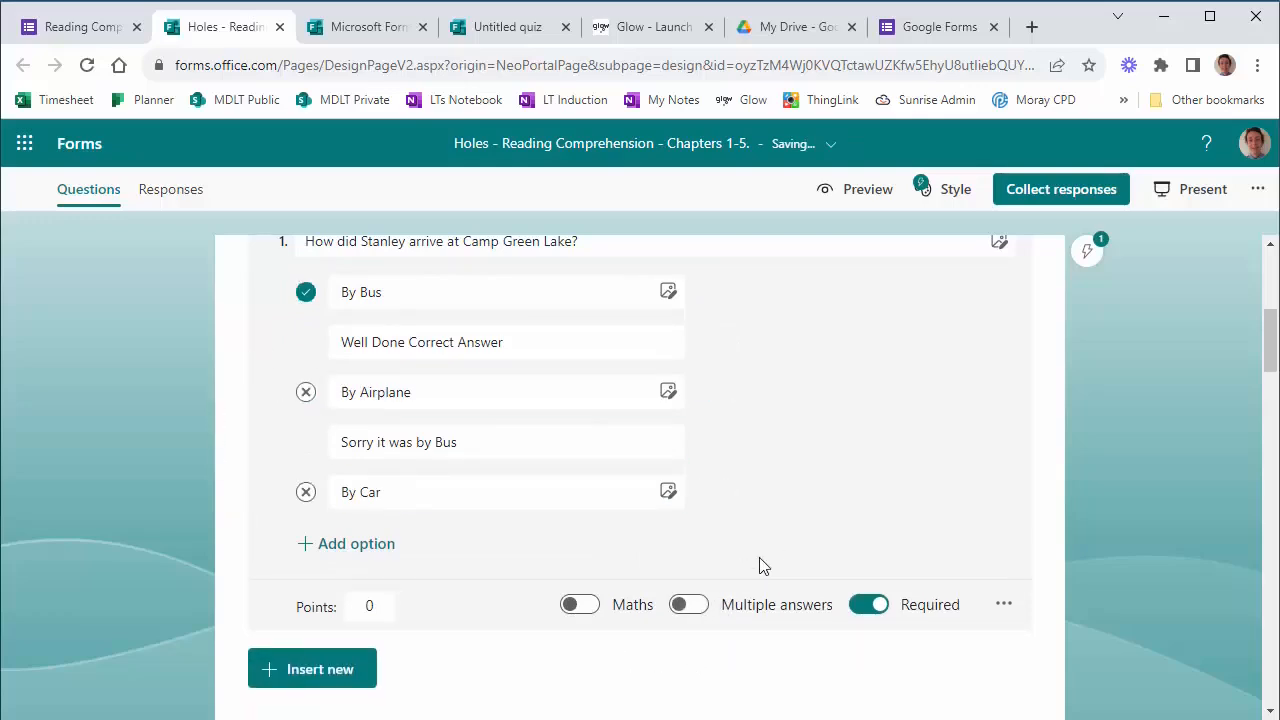
Step: Look through questions 2 to 7 to compare their choice, text and ranking answer types
scroll(760, 566, "down", 4)
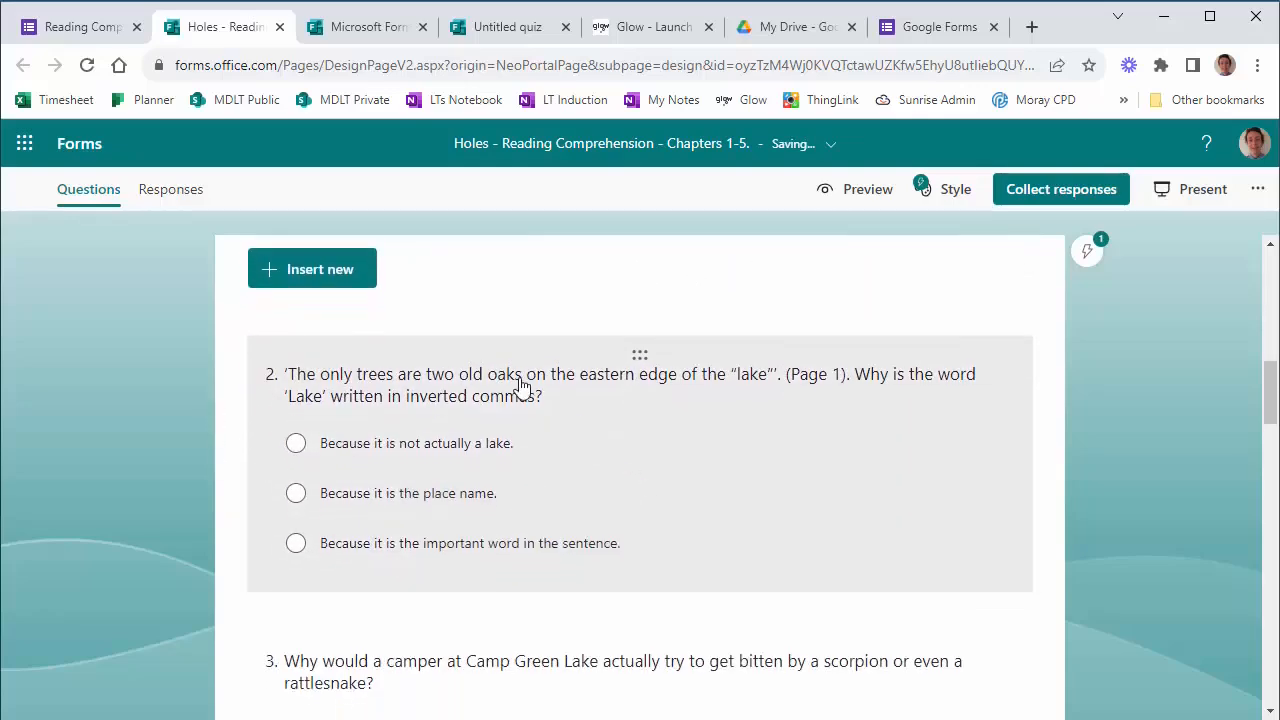
scroll(578, 425, "down", 2)
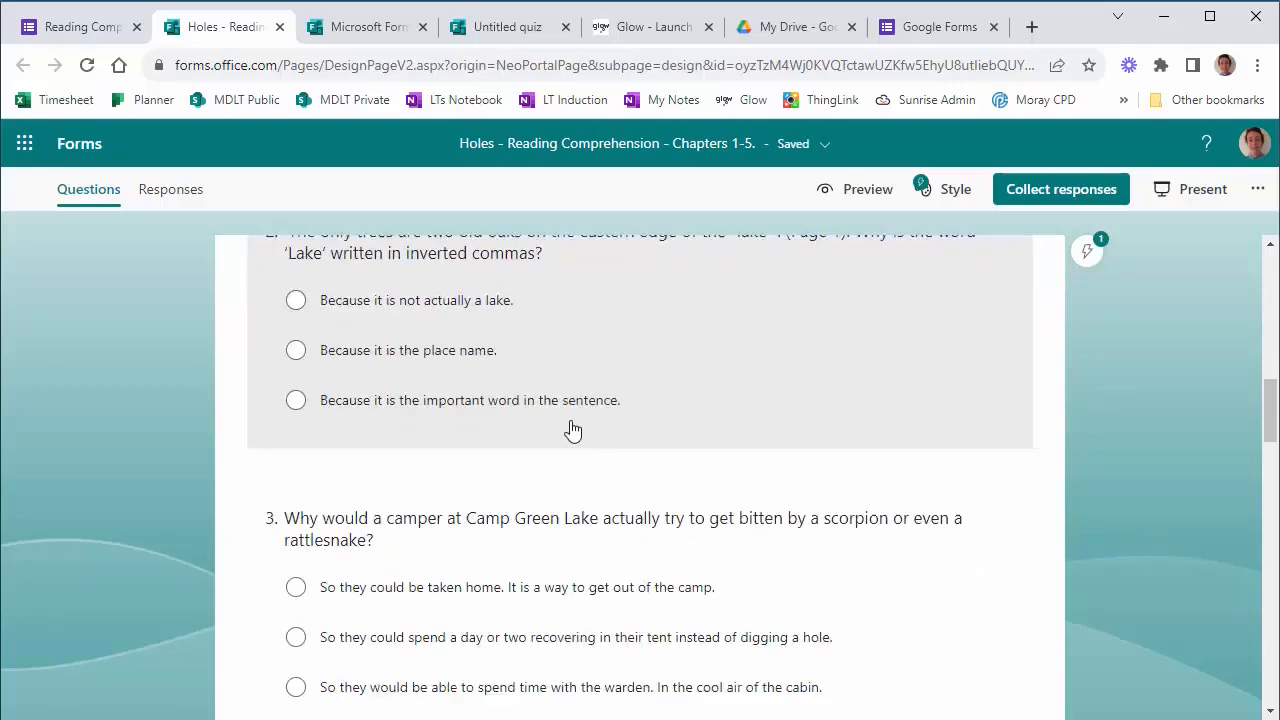
scroll(572, 430, "down", 5)
scroll(366, 349, "up", 1)
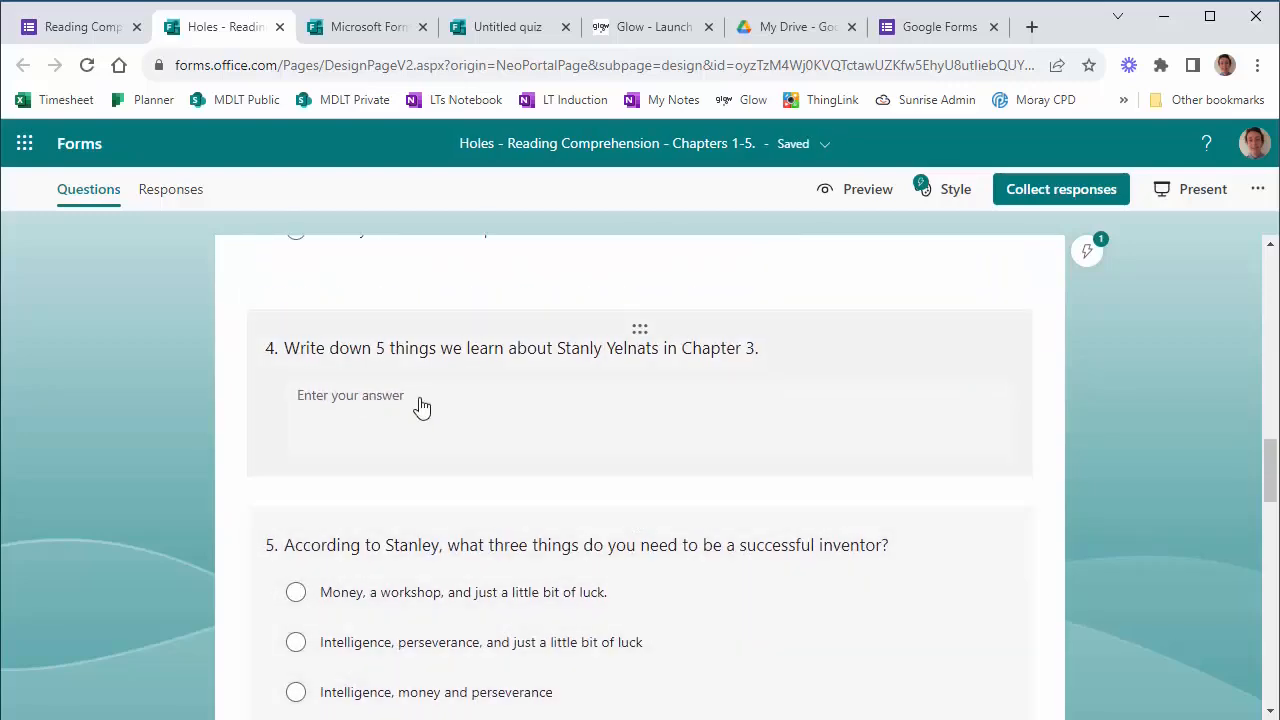
left_click(880, 402)
scroll(760, 422, "down", 4)
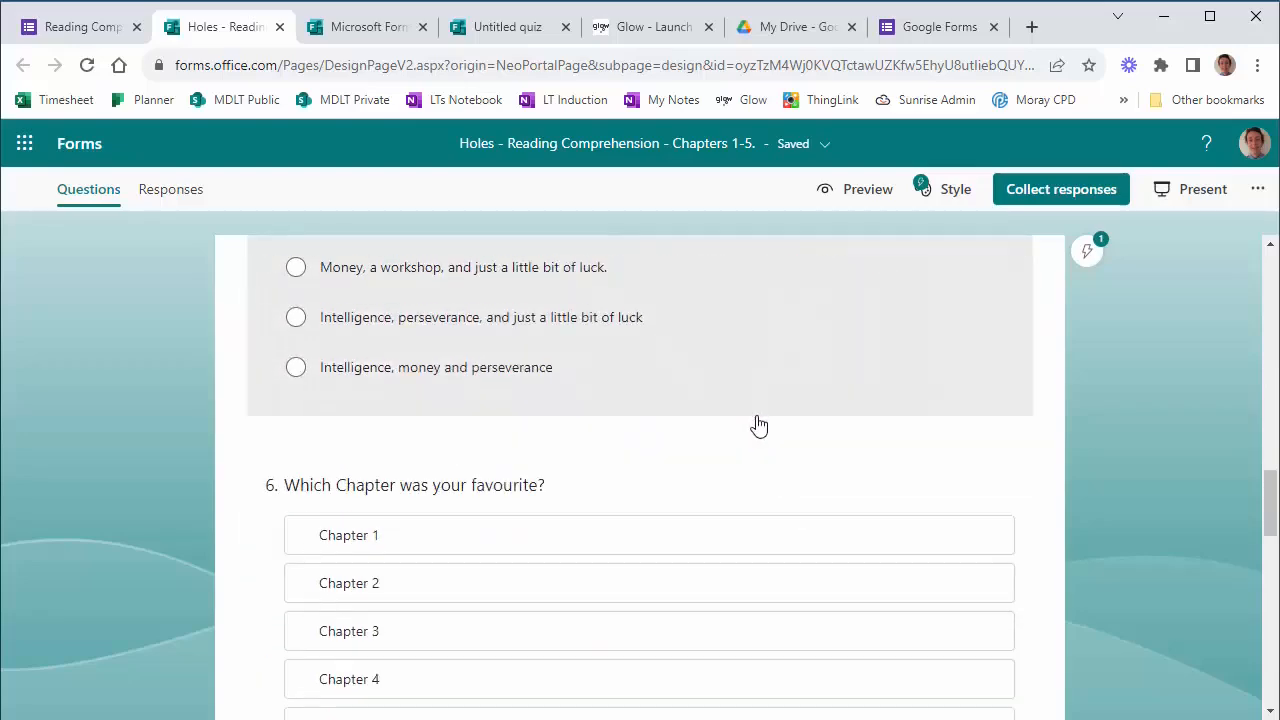
scroll(666, 414, "down", 1)
scroll(666, 409, "up", 2)
scroll(666, 409, "down", 4)
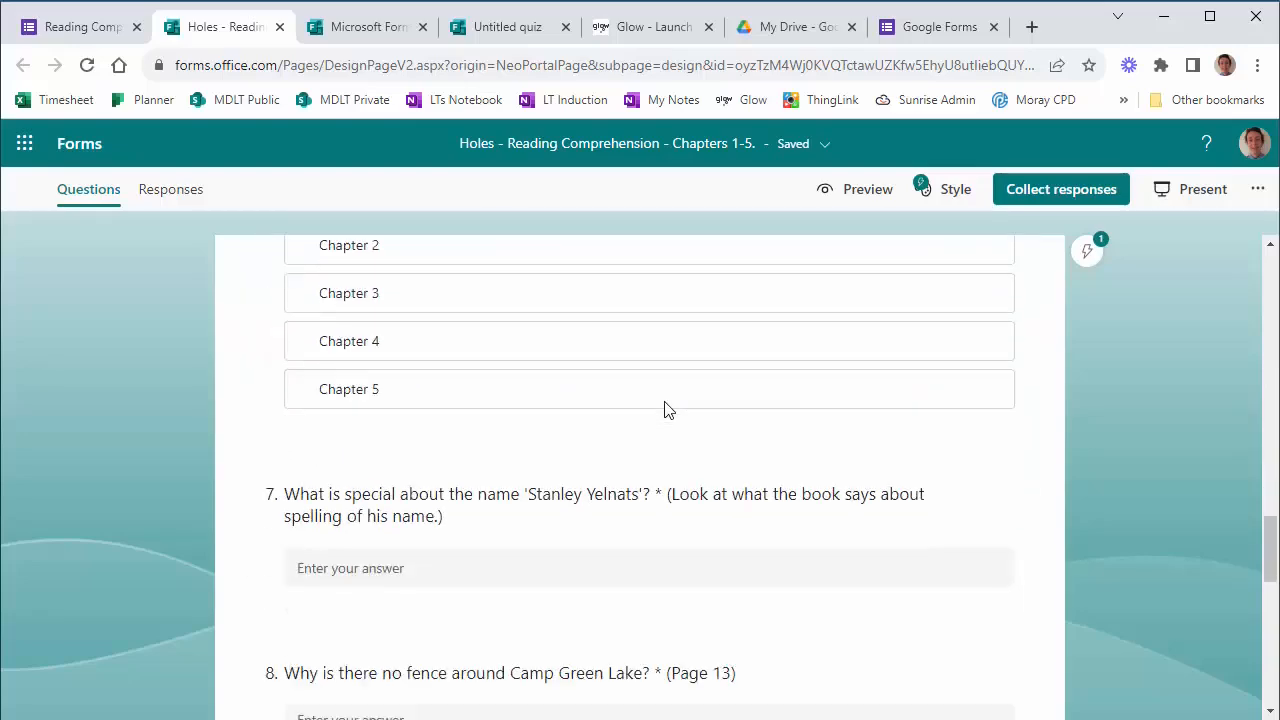
Step: Add "It's the same backwards" as a correct answer to question 7 about the main character's name
scroll(664, 401, "down", 2)
left_click(589, 331)
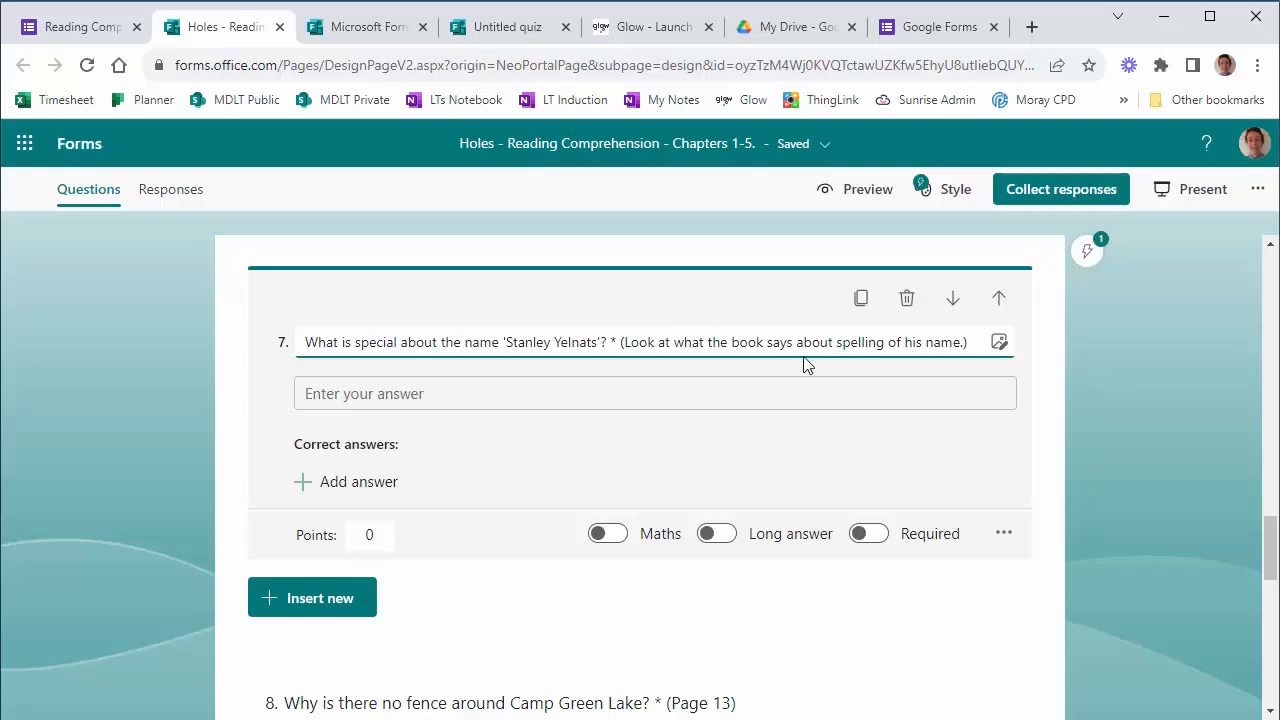
left_click(358, 479)
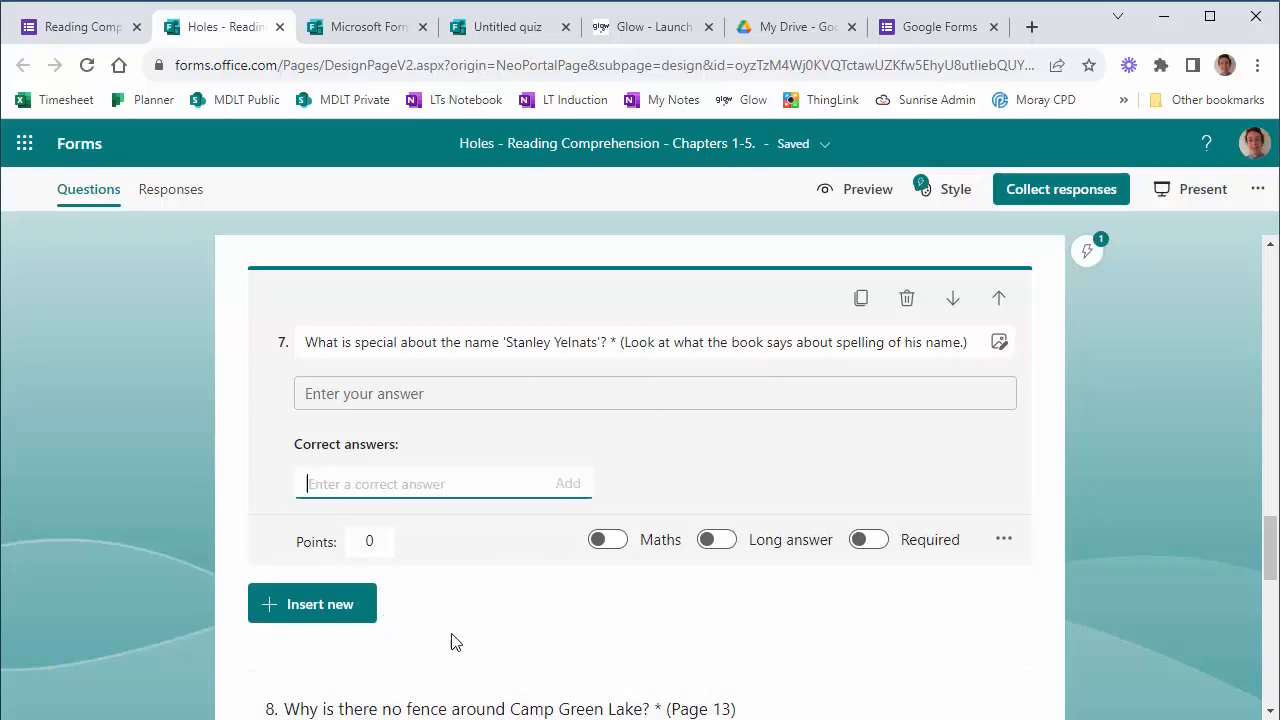
type("It's the same backwards")
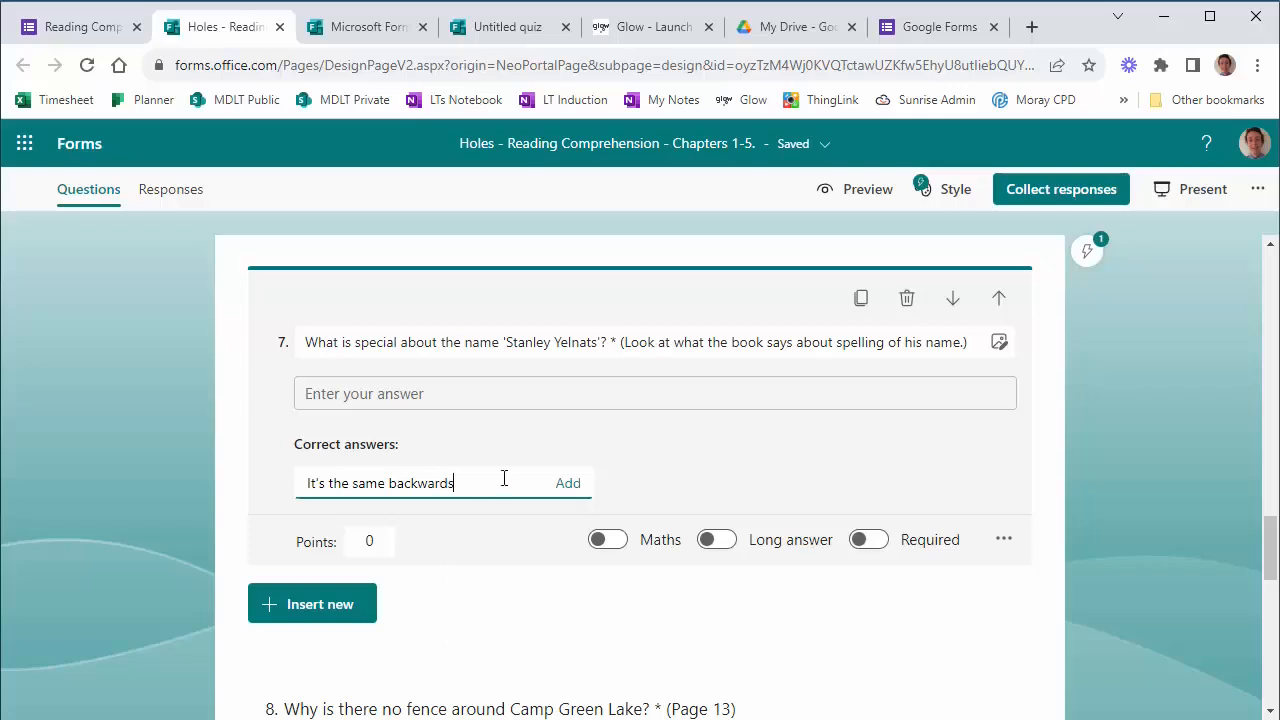
left_click(568, 485)
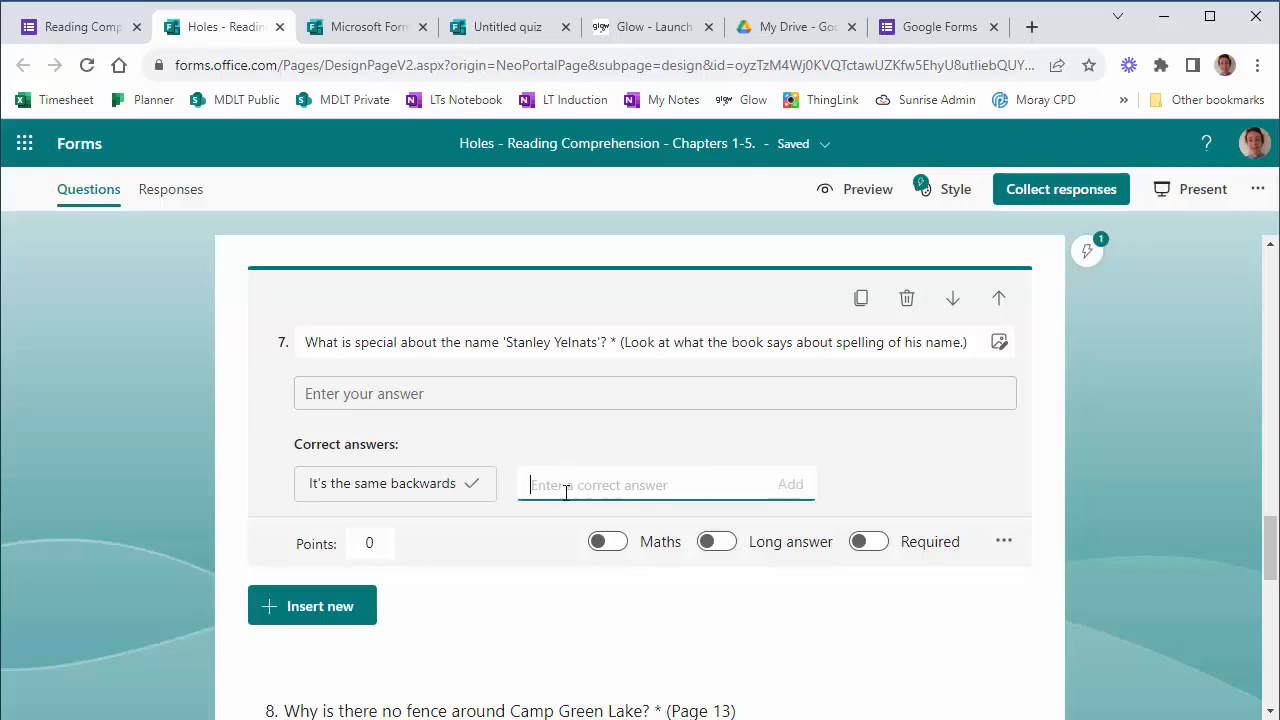
Step: Open question 6 about the favourite chapter and examine its ranking options and settings
scroll(523, 492, "down", 1)
scroll(523, 492, "up", 1)
scroll(523, 489, "down", 1)
scroll(523, 489, "up", 5)
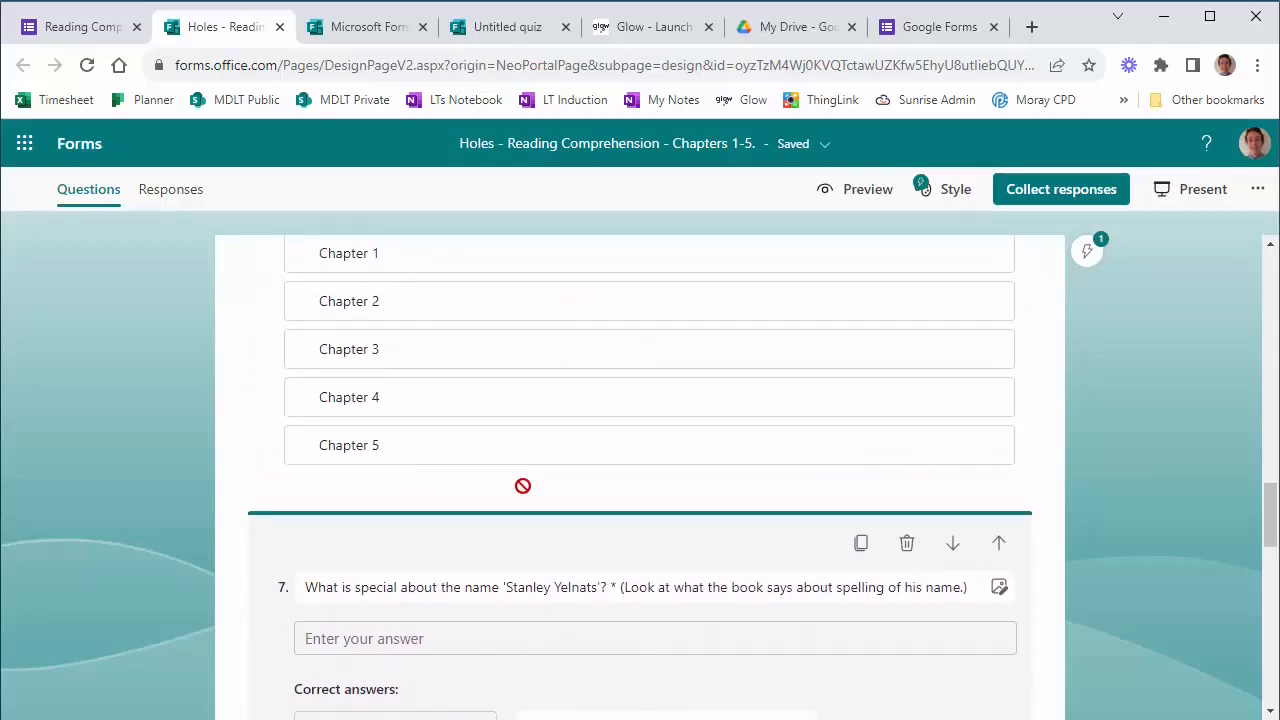
scroll(526, 494, "down", 1)
left_click(497, 440)
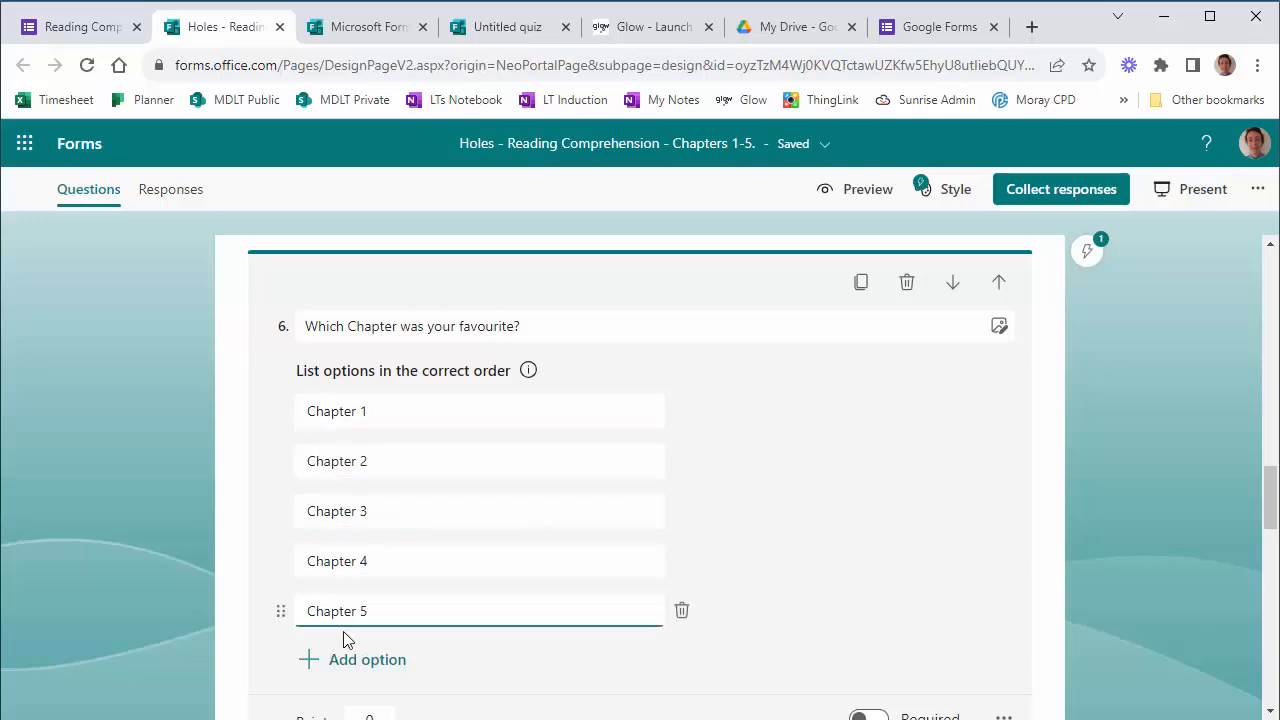
scroll(351, 508, "down", 2)
scroll(351, 508, "up", 2)
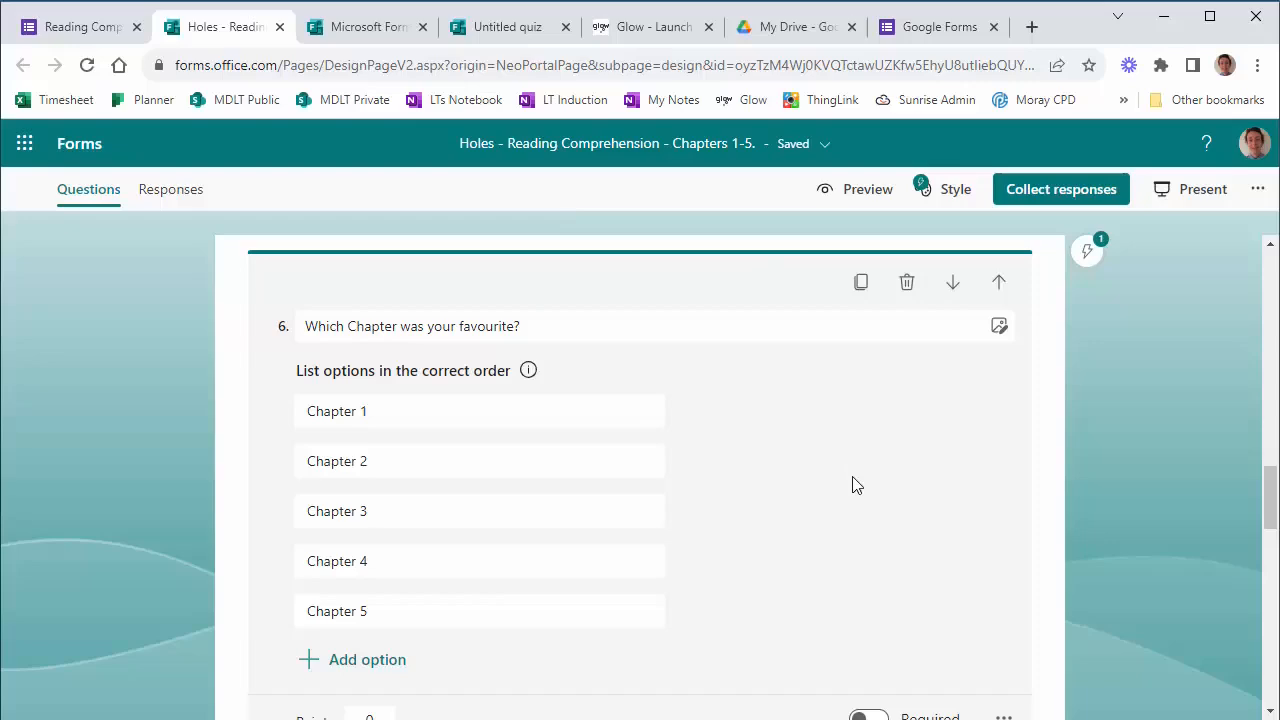
Step: Look over the remaining questions up to number 11 and preview the quiz from question 1
scroll(850, 470, "down", 5)
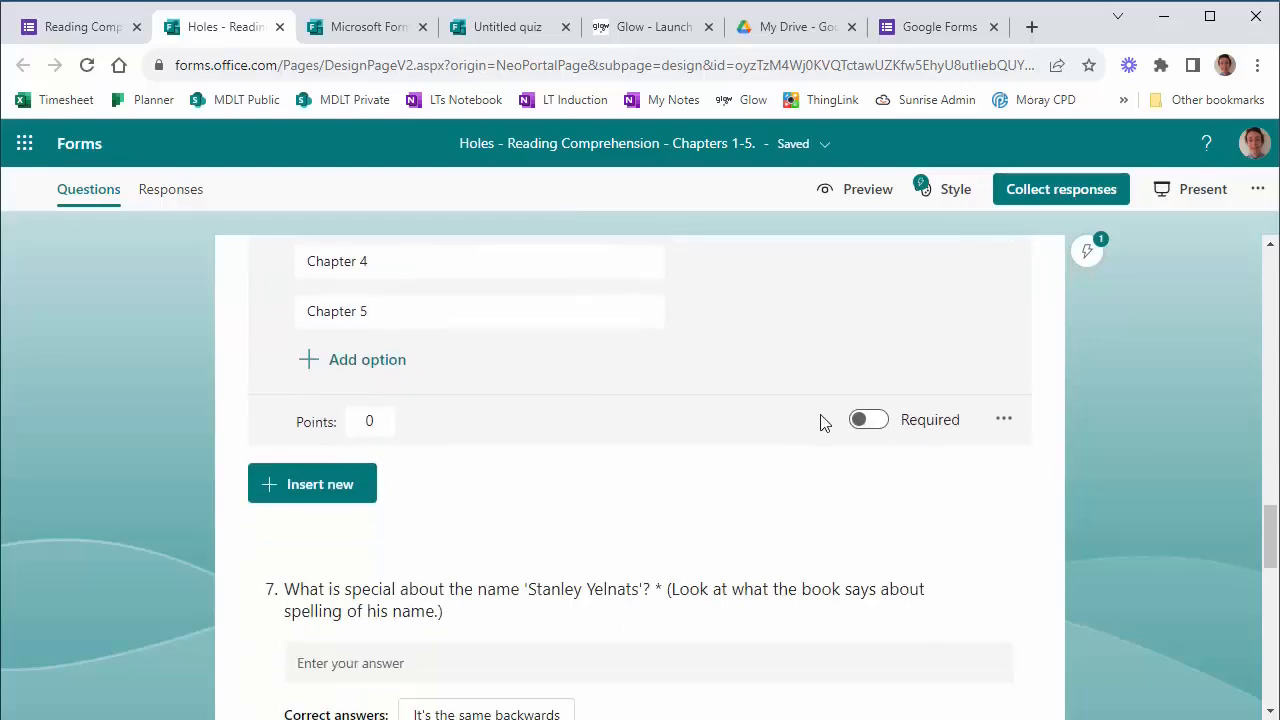
scroll(818, 425, "down", 10)
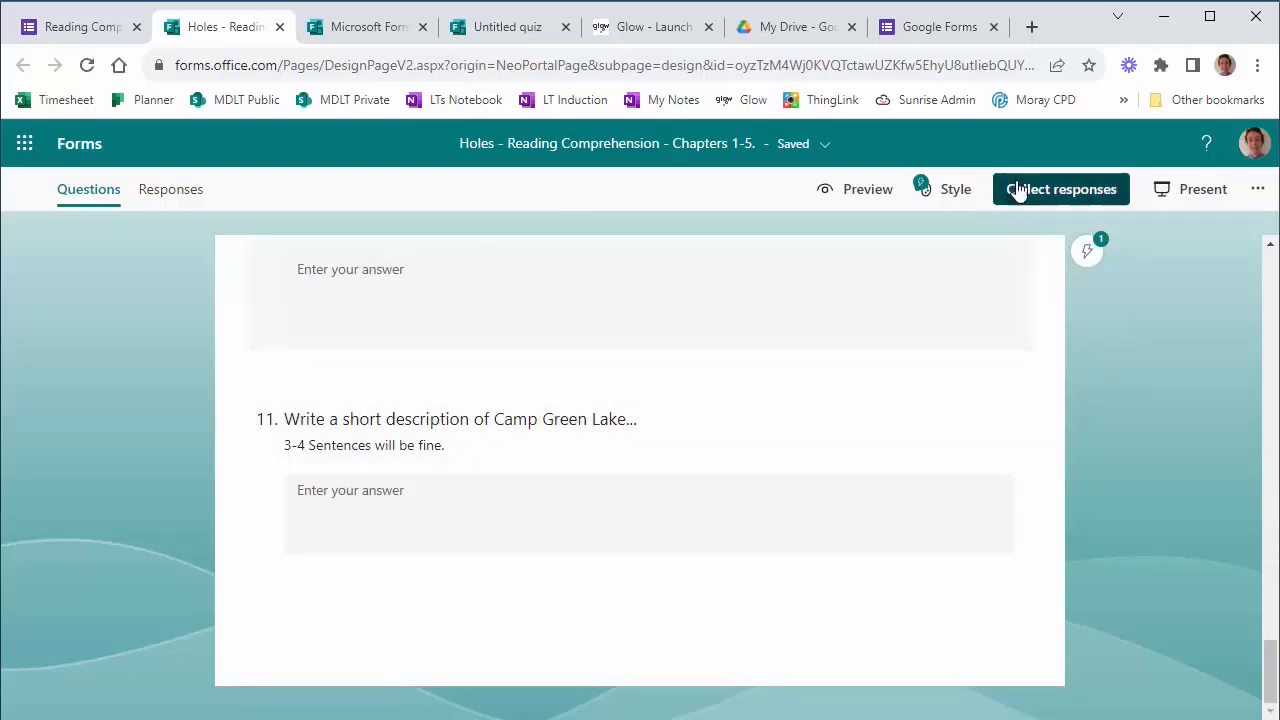
left_click(838, 192)
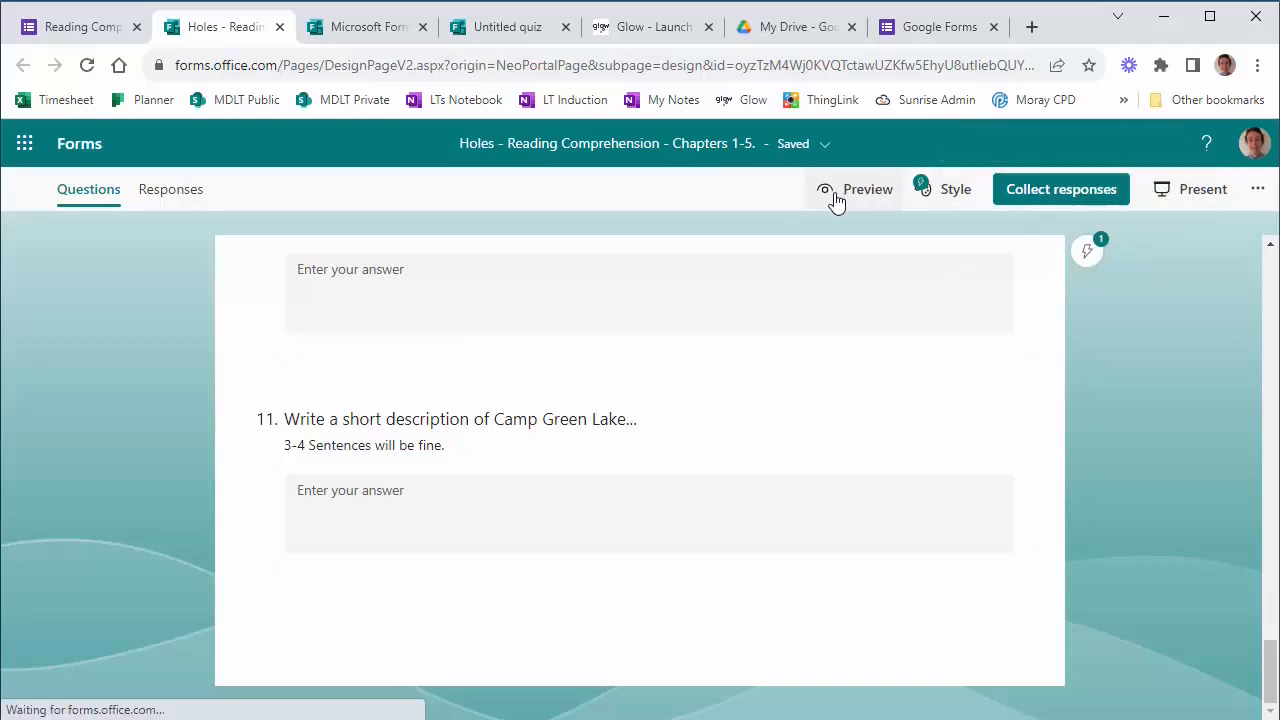
scroll(523, 543, "down", 4)
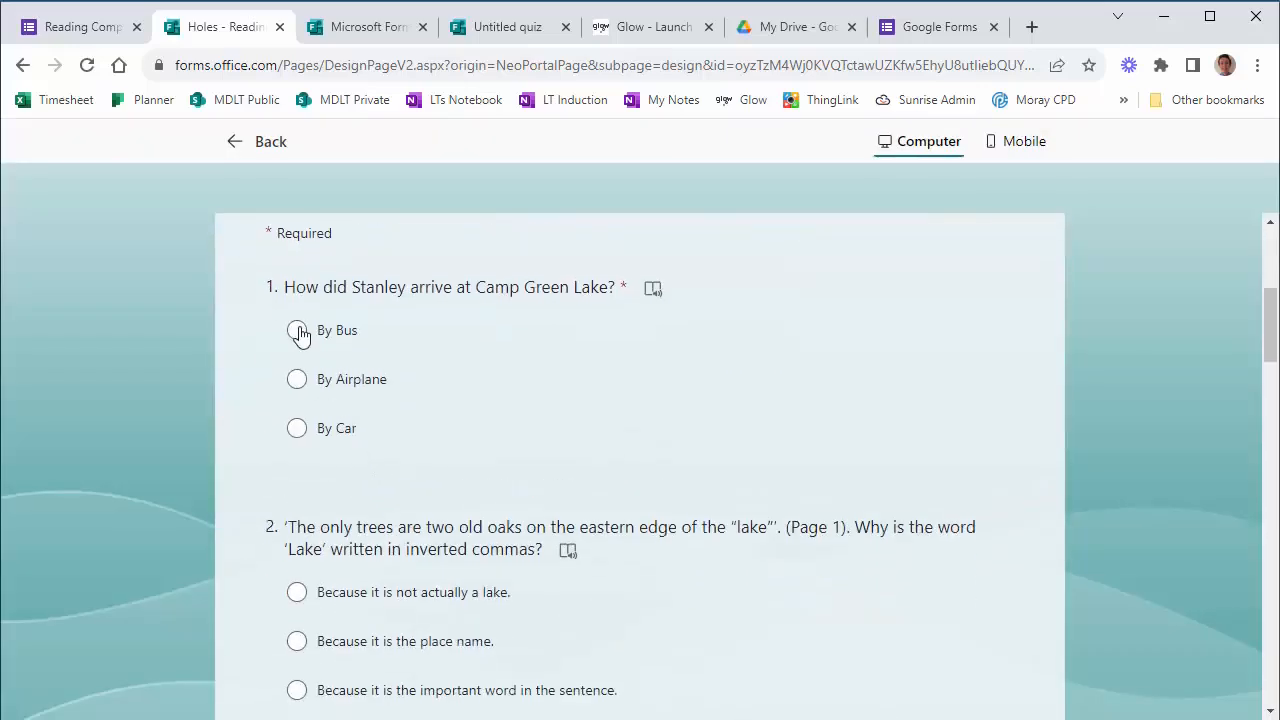
Step: In the preview, answer question 1 with "By Bus", question 2 with "Because it is not actually a lake" and question 3 with the warden option
left_click(297, 330)
scroll(401, 495, "down", 2)
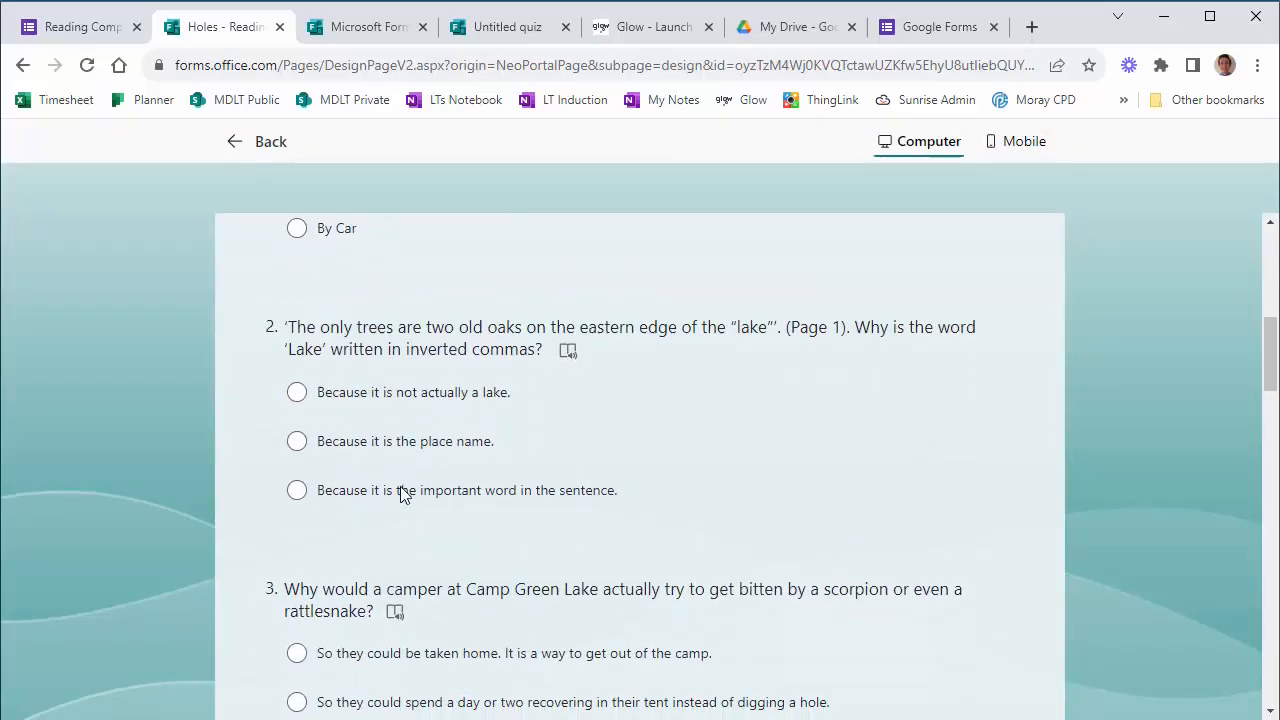
left_click(297, 392)
scroll(334, 523, "down", 4)
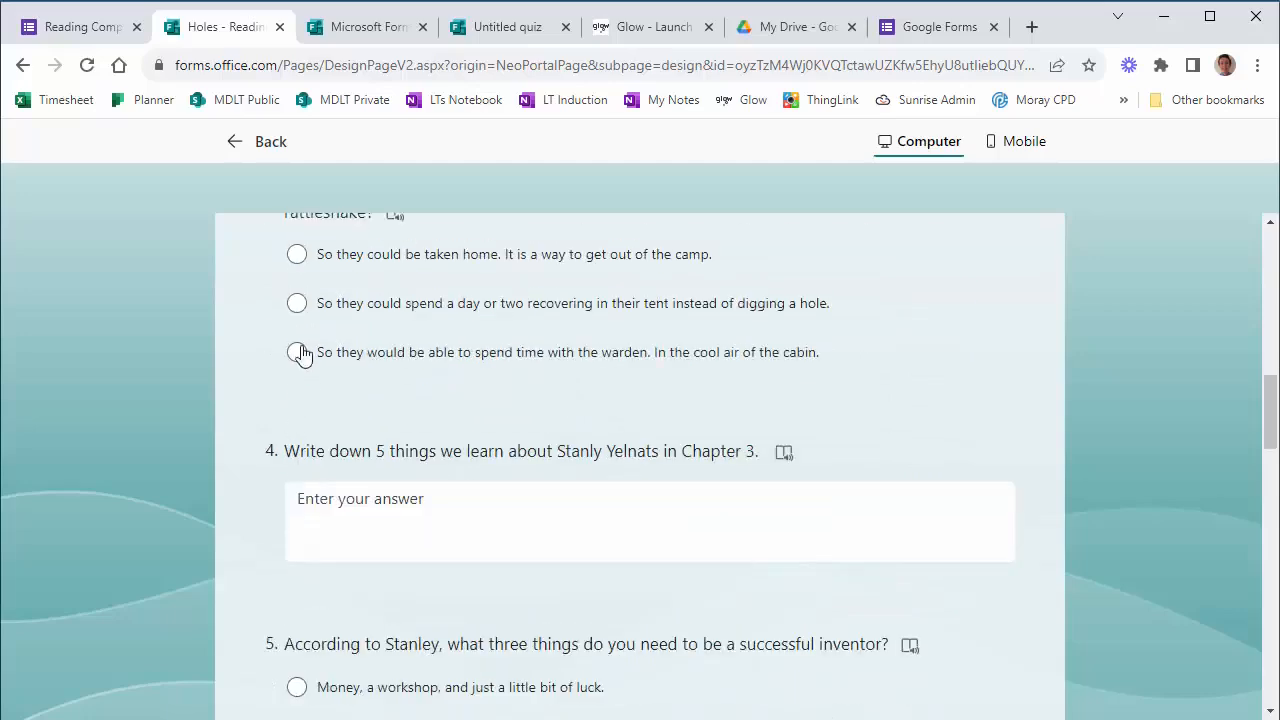
left_click(297, 353)
scroll(362, 449, "down", 10)
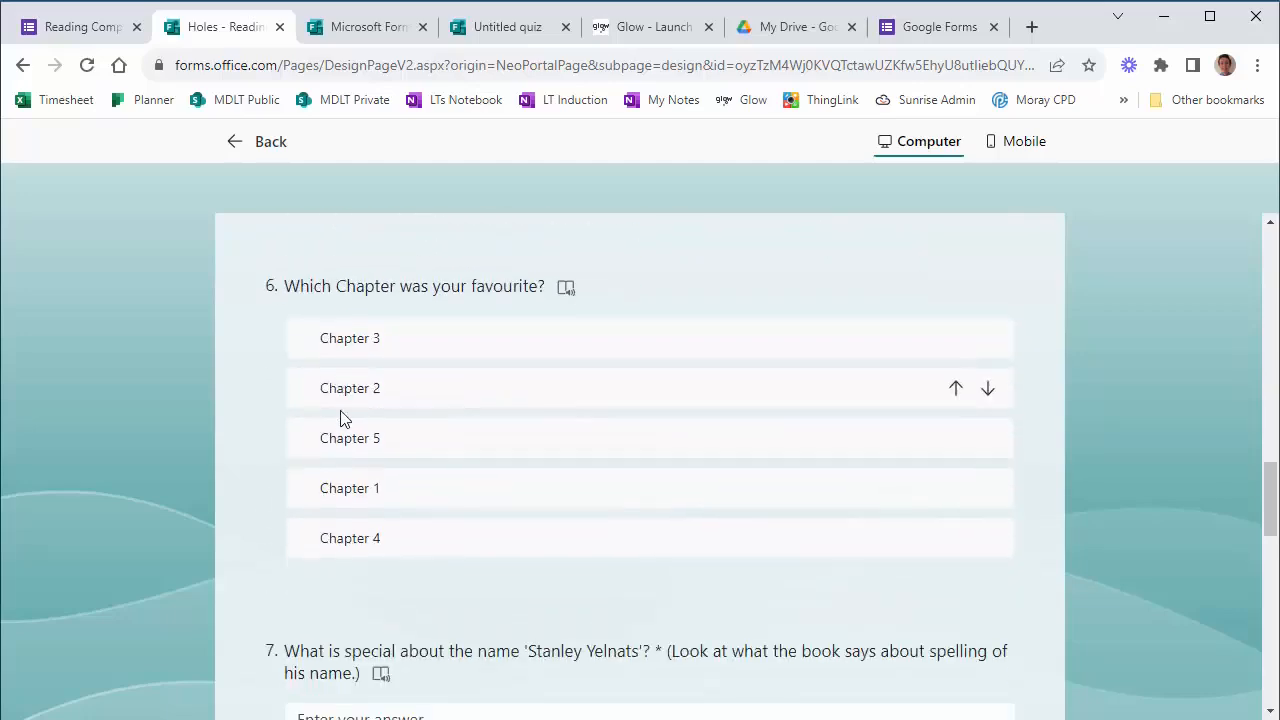
Step: Answer question 7 about the name with "It's the same Backwards" and submit the quiz
scroll(345, 415, "down", 2)
scroll(370, 425, "up", 2)
left_click(374, 427)
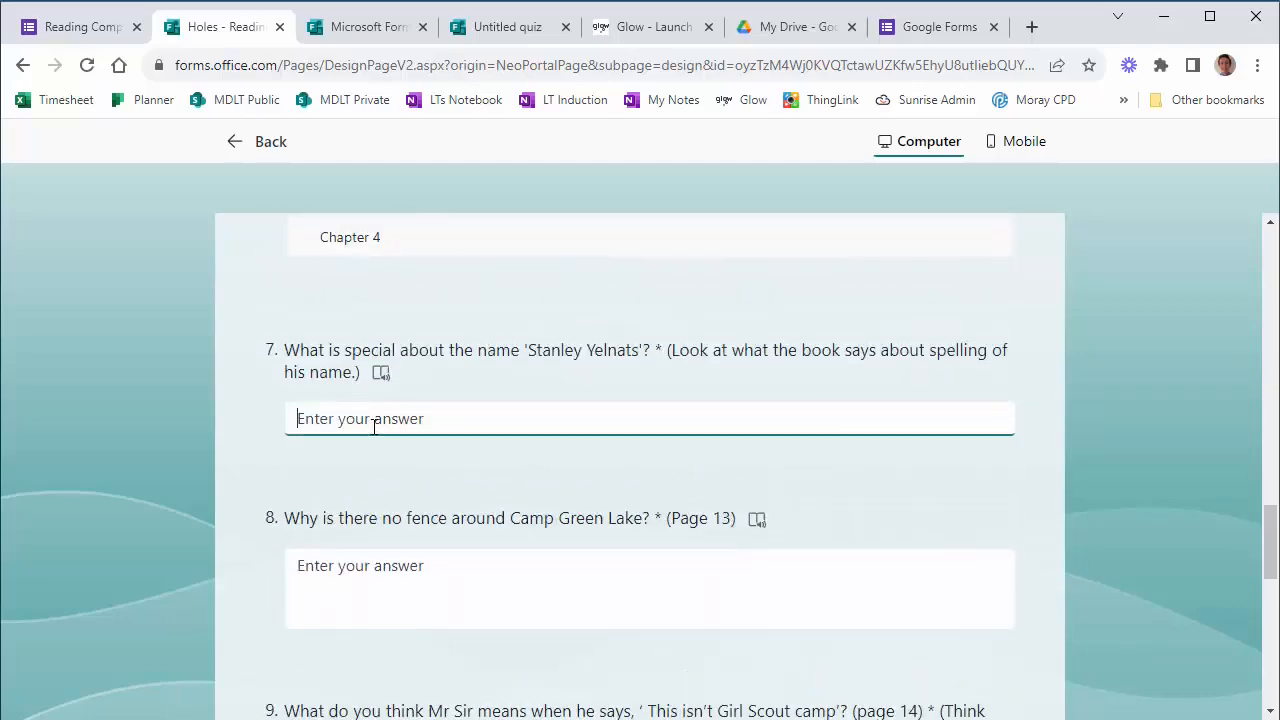
type("IUt")
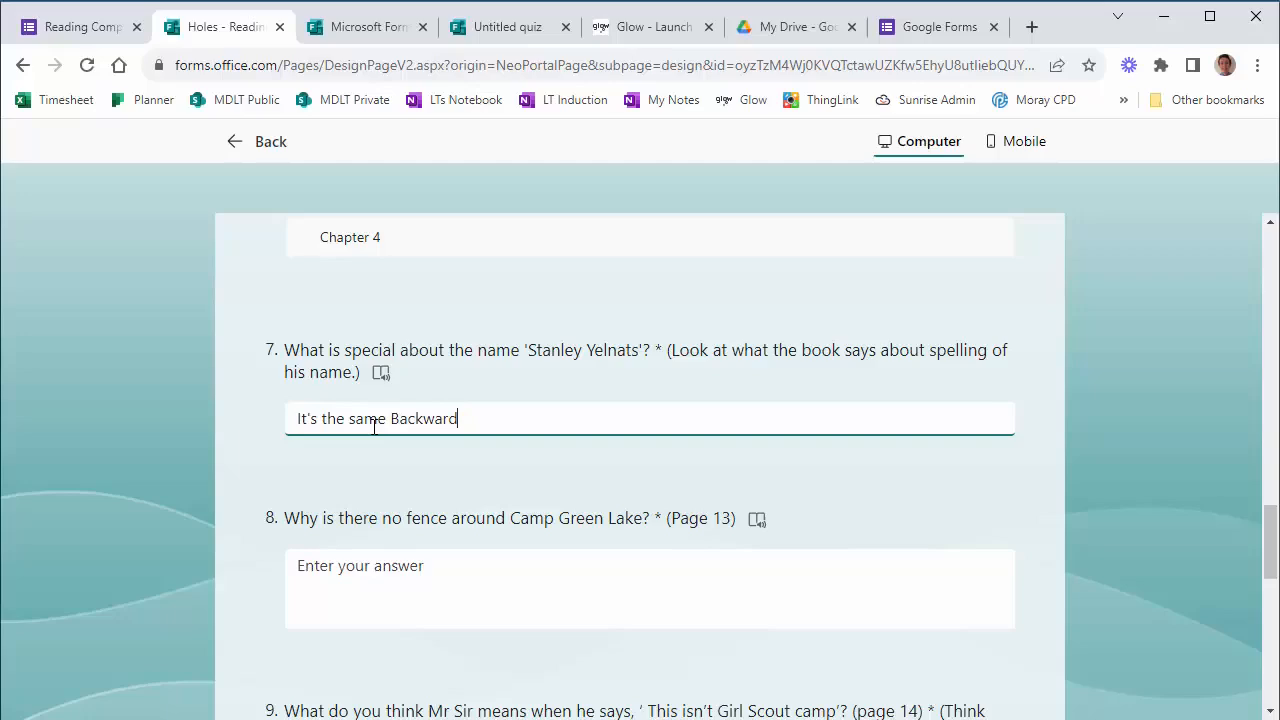
scroll(374, 427, "down", 8)
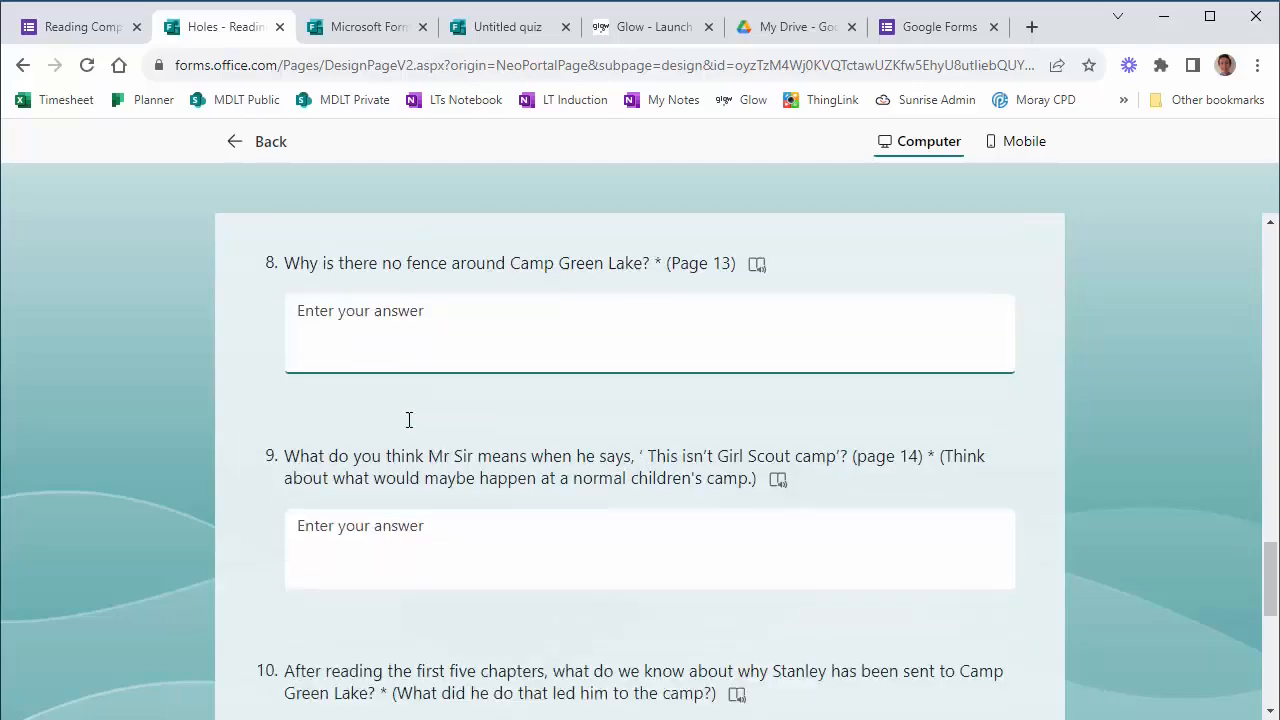
left_click(331, 535)
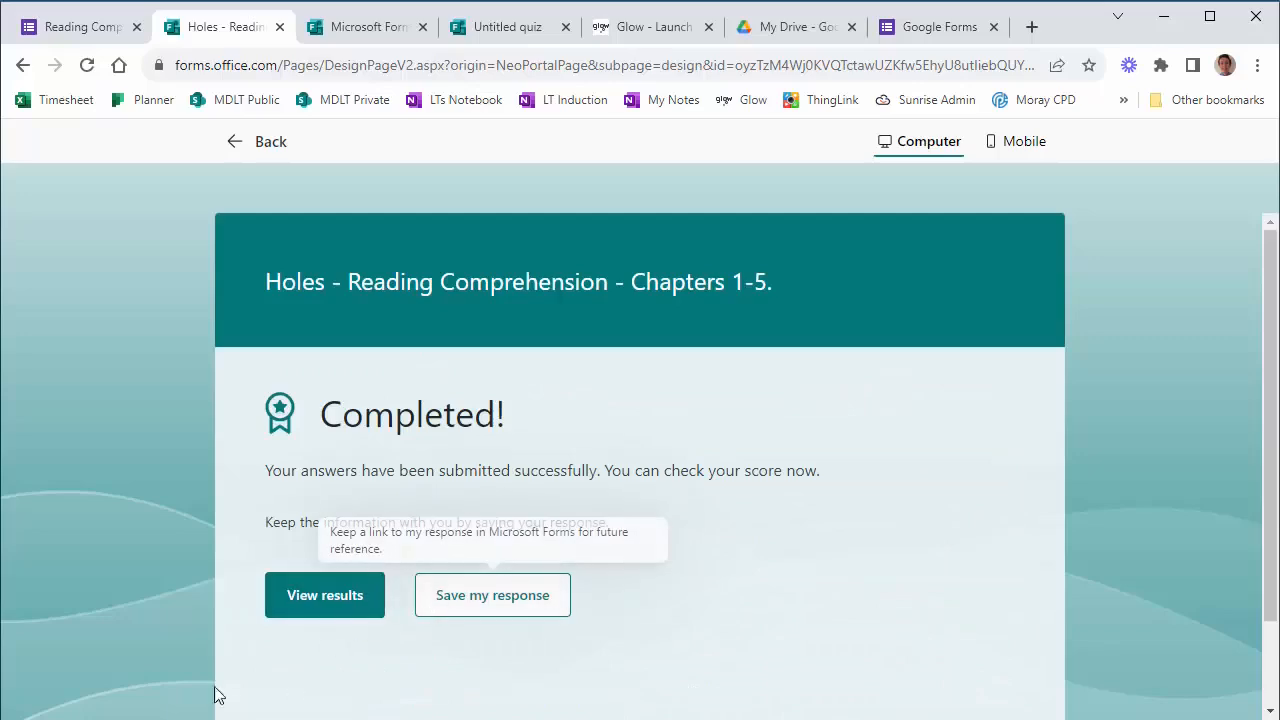
Step: View the submitted quiz results and examine the marking, feedback and correct answers shown for each question
left_click(326, 597)
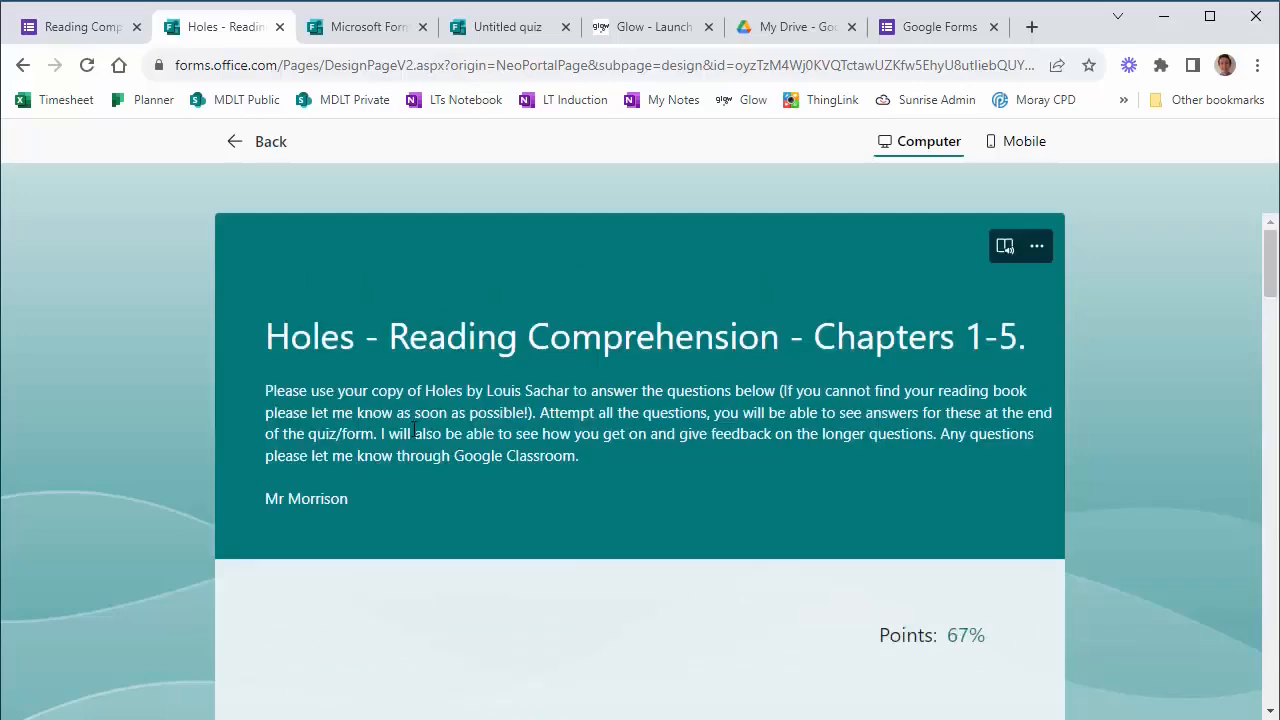
scroll(414, 430, "down", 5)
scroll(380, 415, "up", 1)
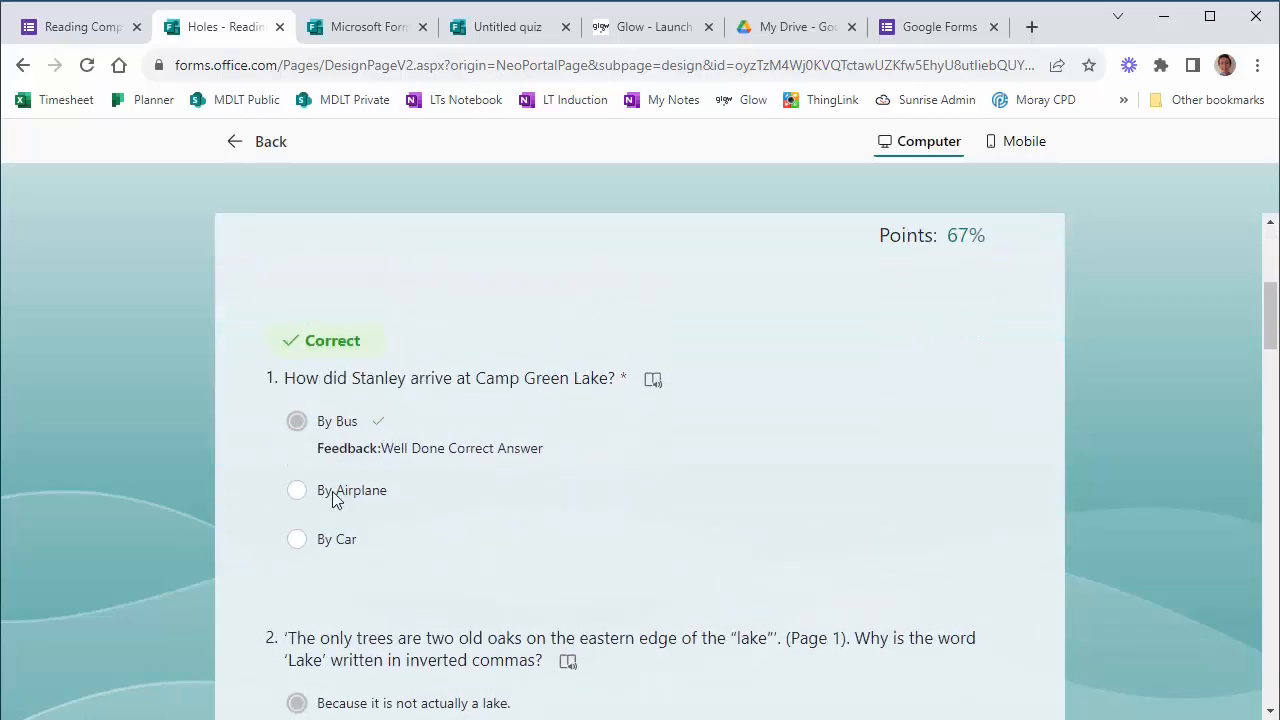
scroll(333, 497, "down", 3)
scroll(334, 491, "up", 2)
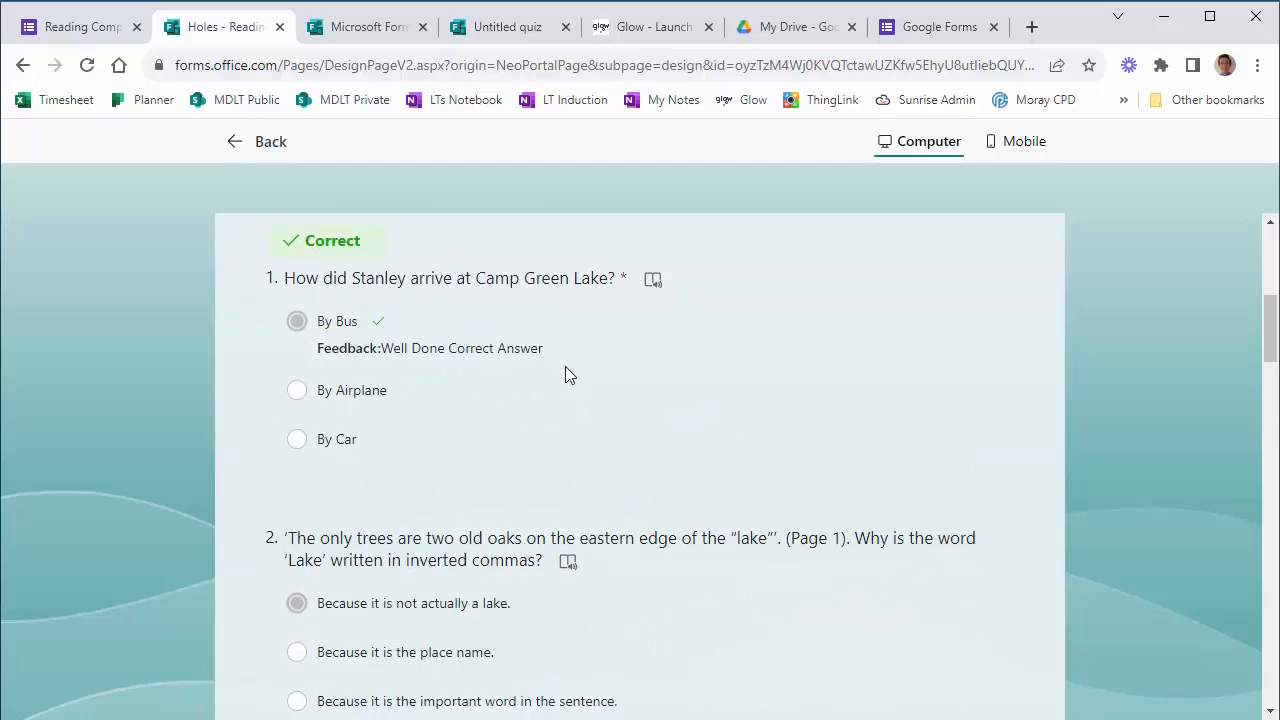
scroll(550, 380, "down", 8)
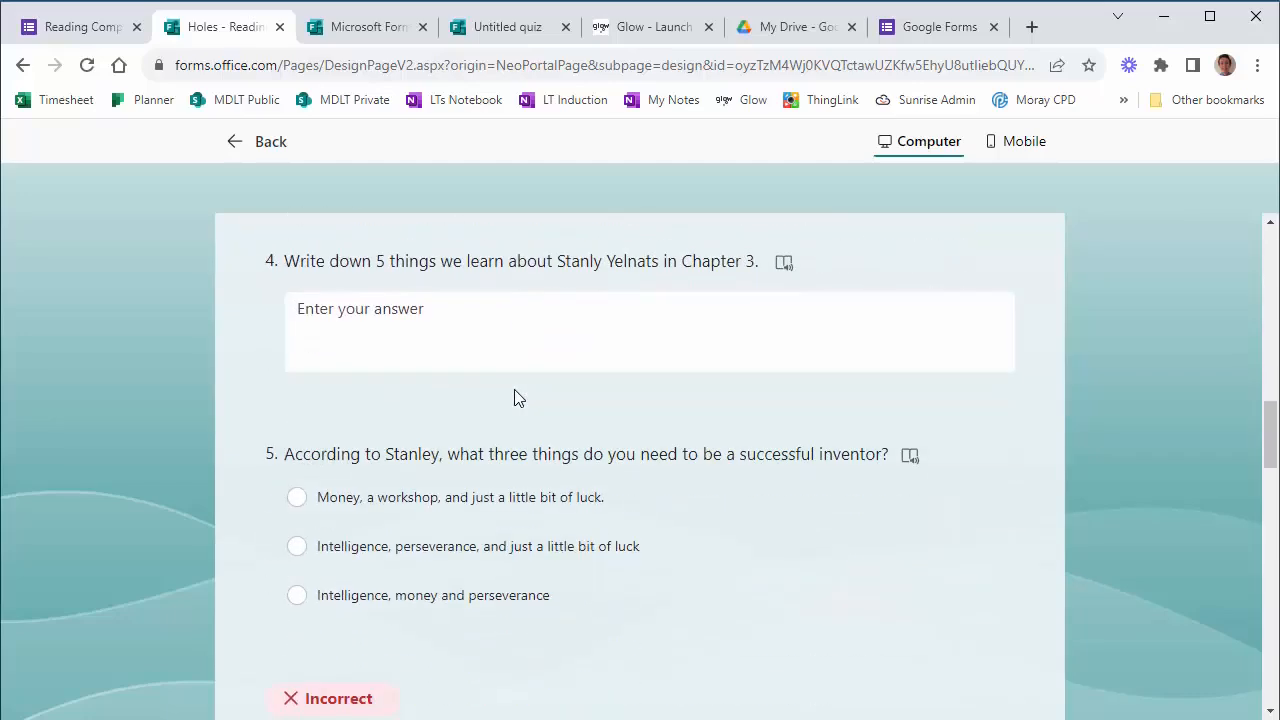
scroll(389, 380, "down", 5)
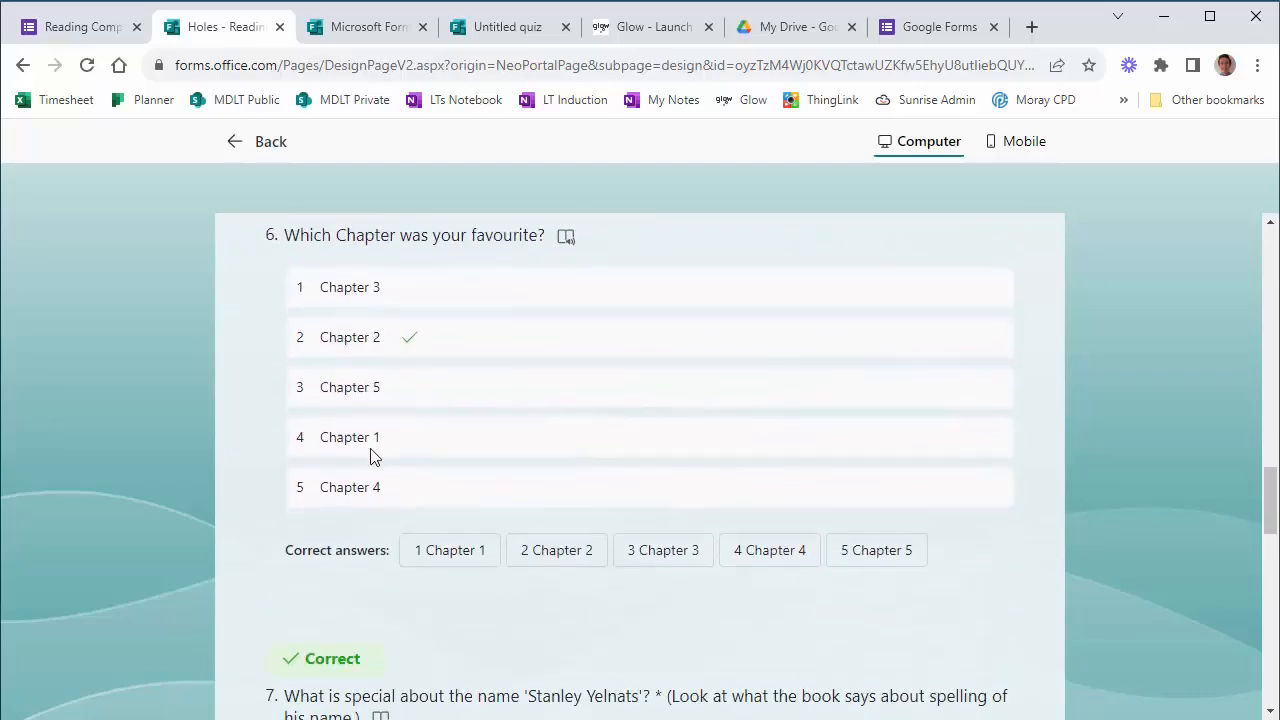
scroll(373, 456, "down", 1)
scroll(366, 465, "down", 2)
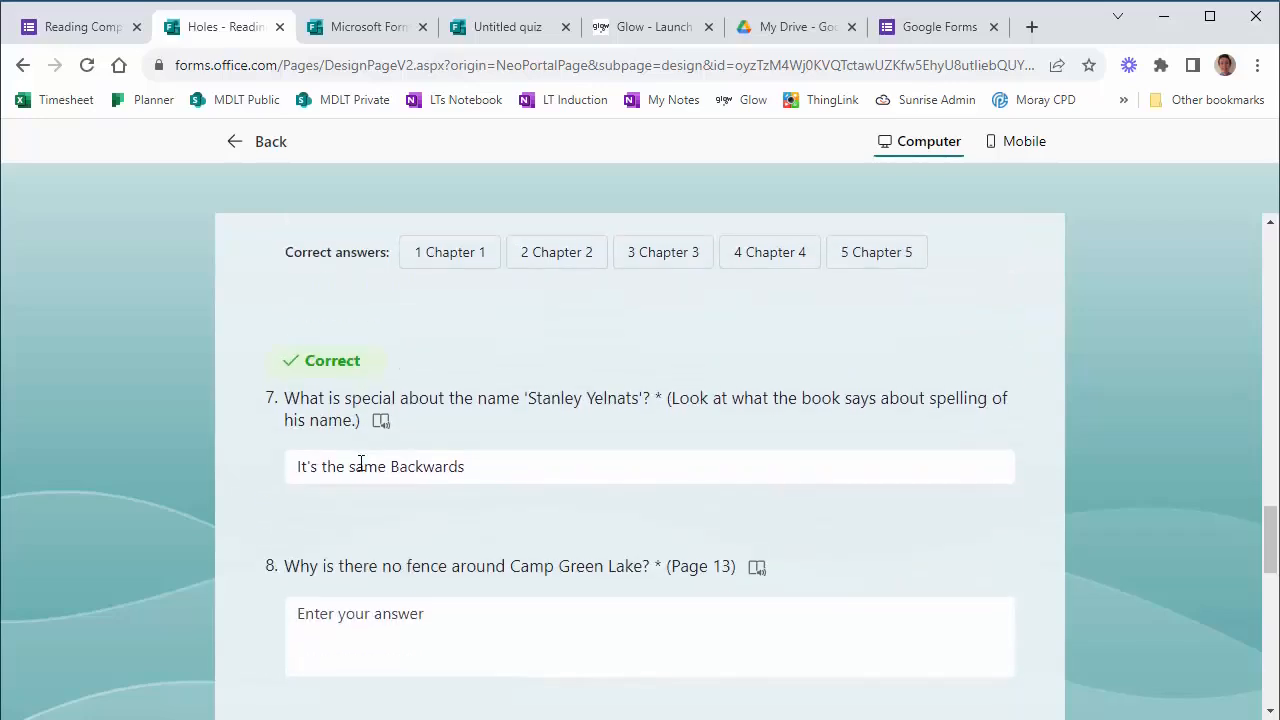
scroll(363, 434, "up", 4)
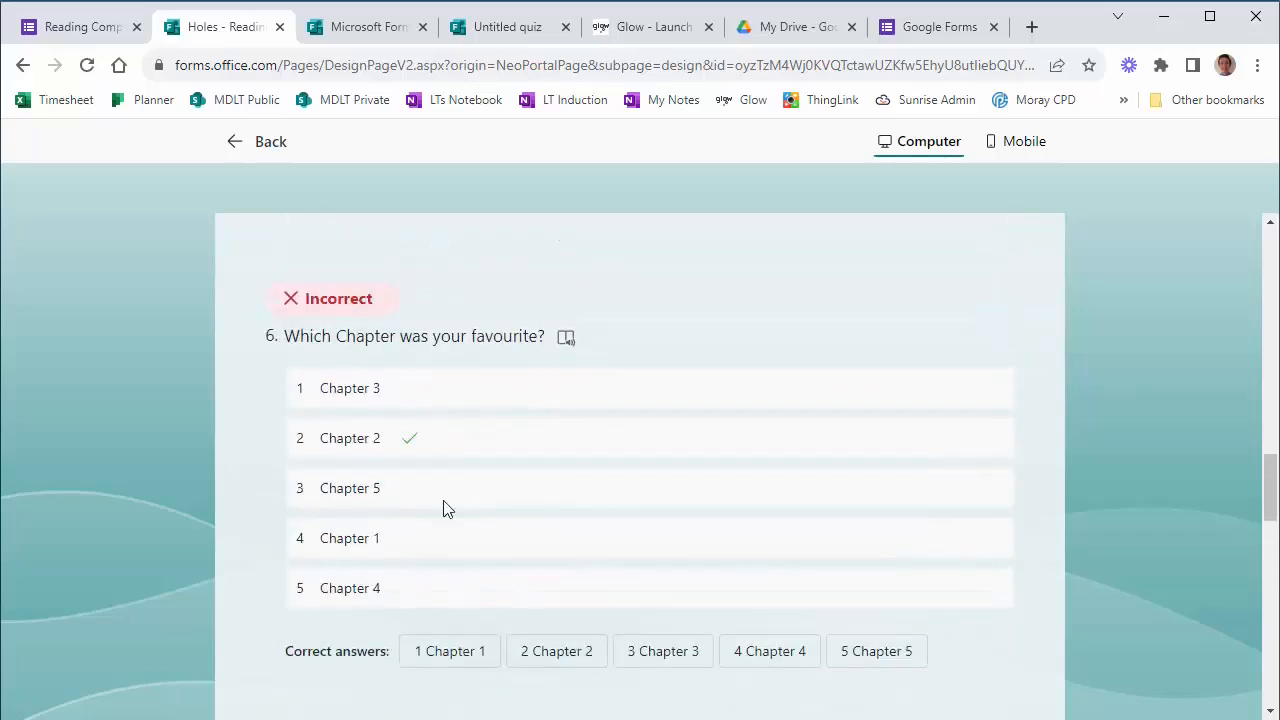
scroll(391, 426, "down", 5)
scroll(343, 371, "up", 1)
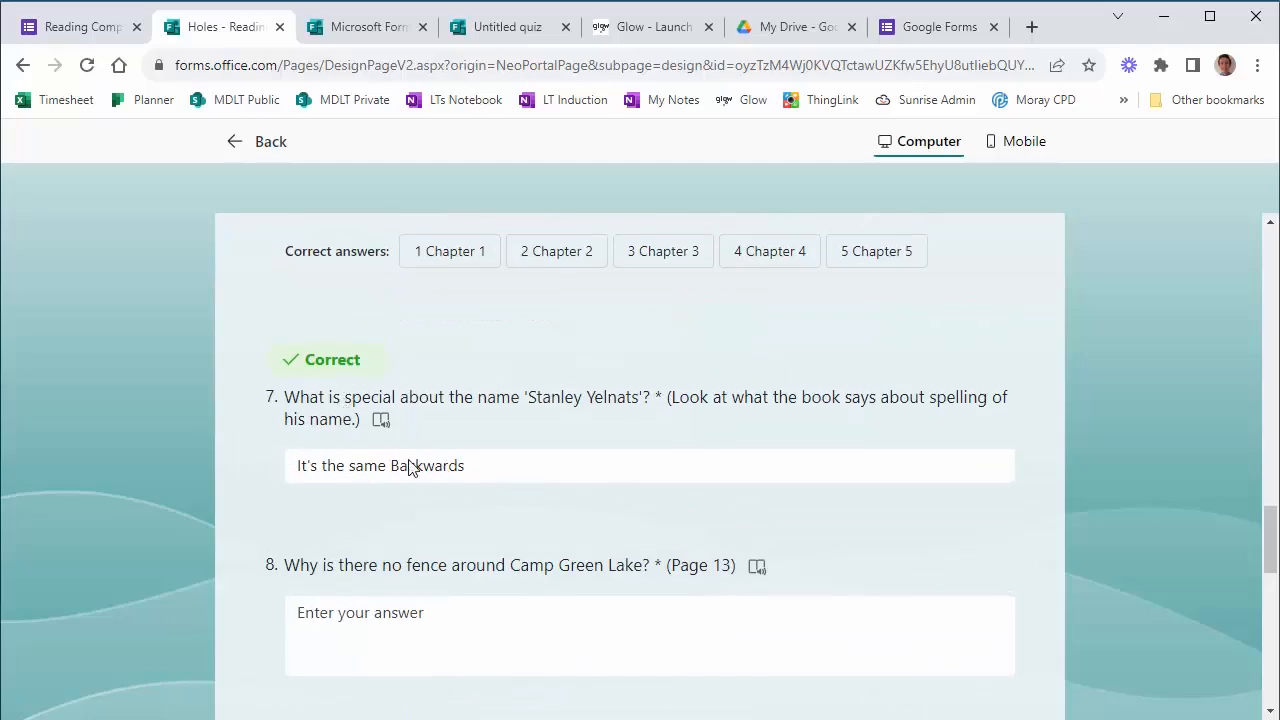
scroll(632, 467, "down", 9)
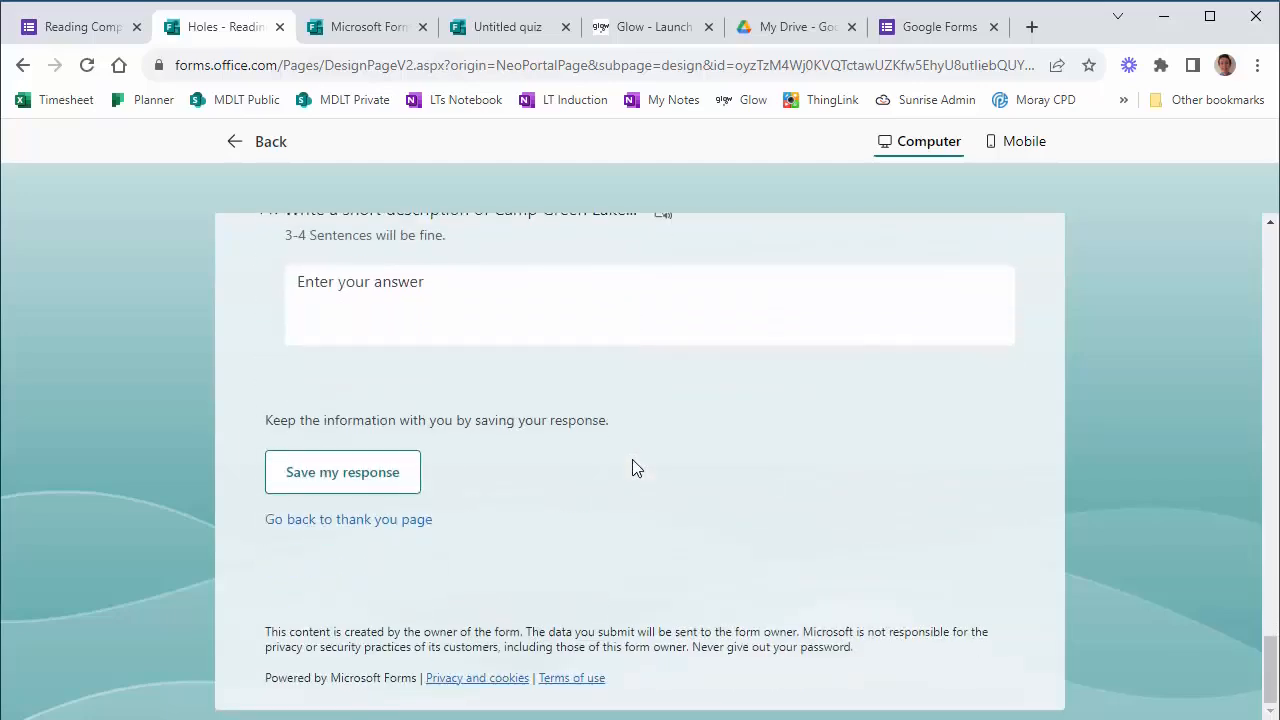
Step: Leave the preview and review the quiz settings for showing results, who can respond, response options and receipts
scroll(634, 468, "up", 3)
scroll(632, 470, "up", 10)
left_click(250, 148)
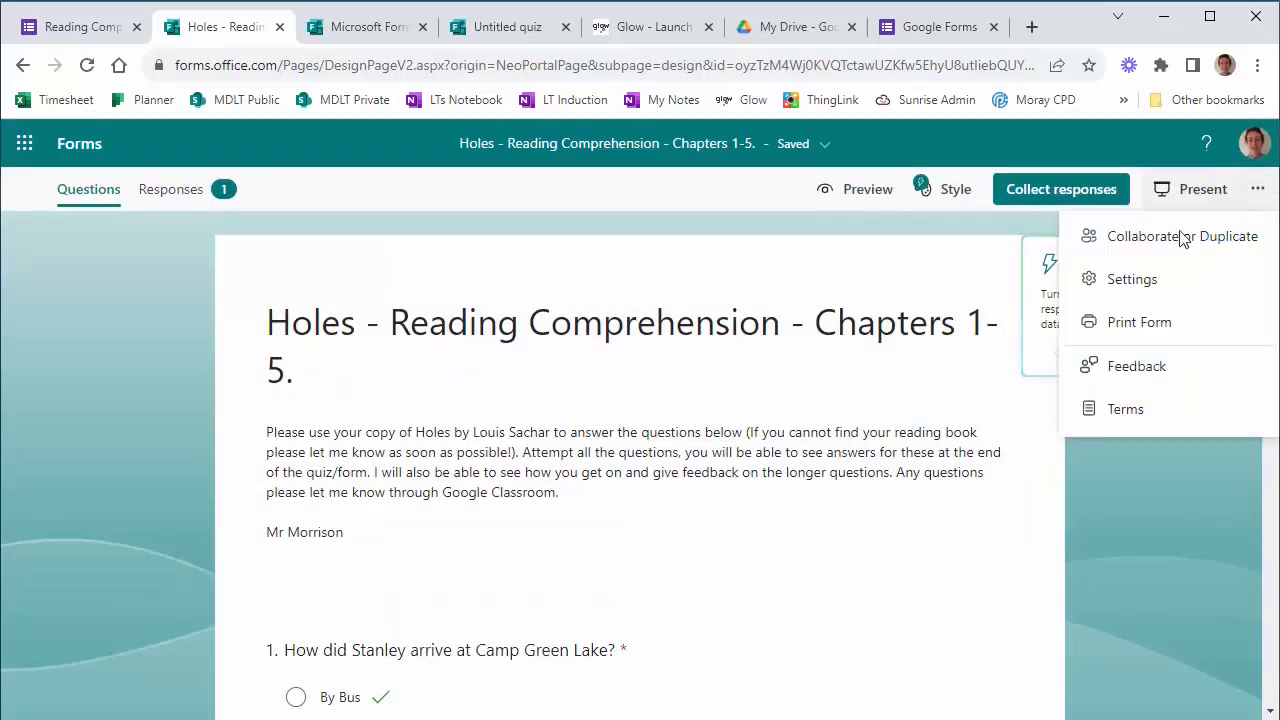
left_click(1110, 279)
scroll(1031, 470, "down", 3)
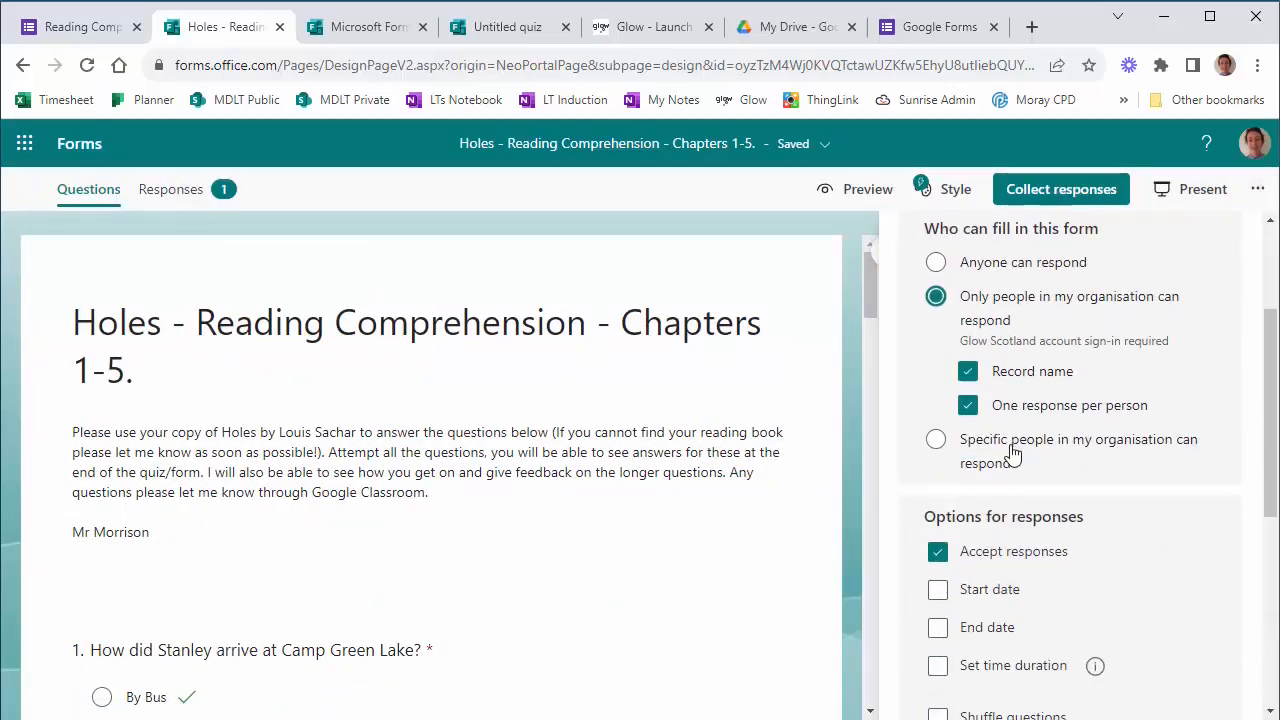
scroll(1031, 470, "down", 5)
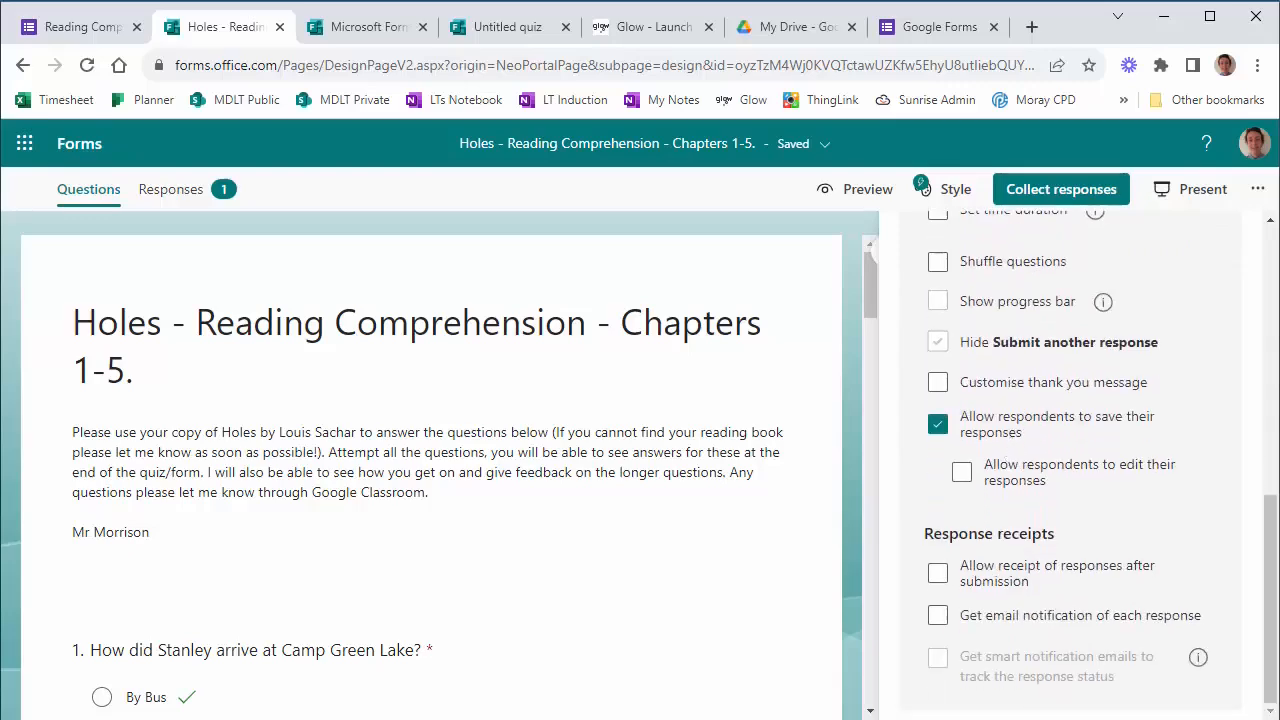
scroll(1128, 558, "up", 8)
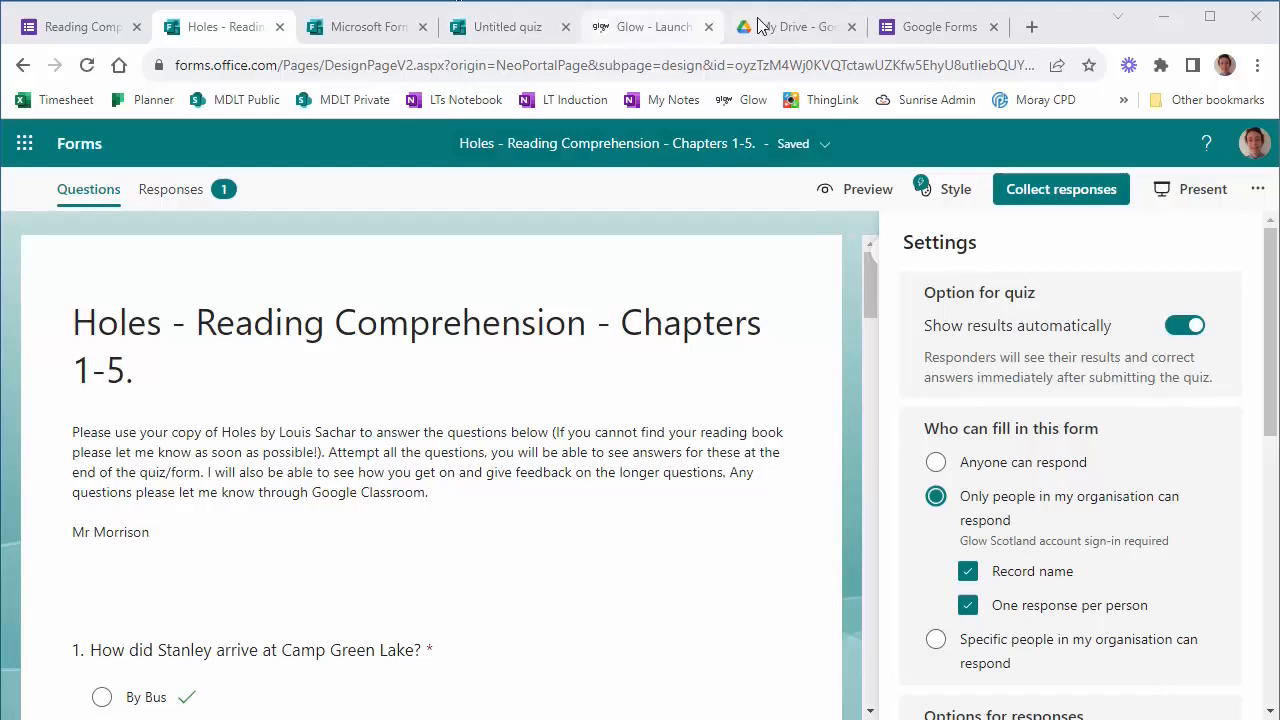
Step: Switch to Google Forms, create a blank form and make it a quiz
left_click(940, 27)
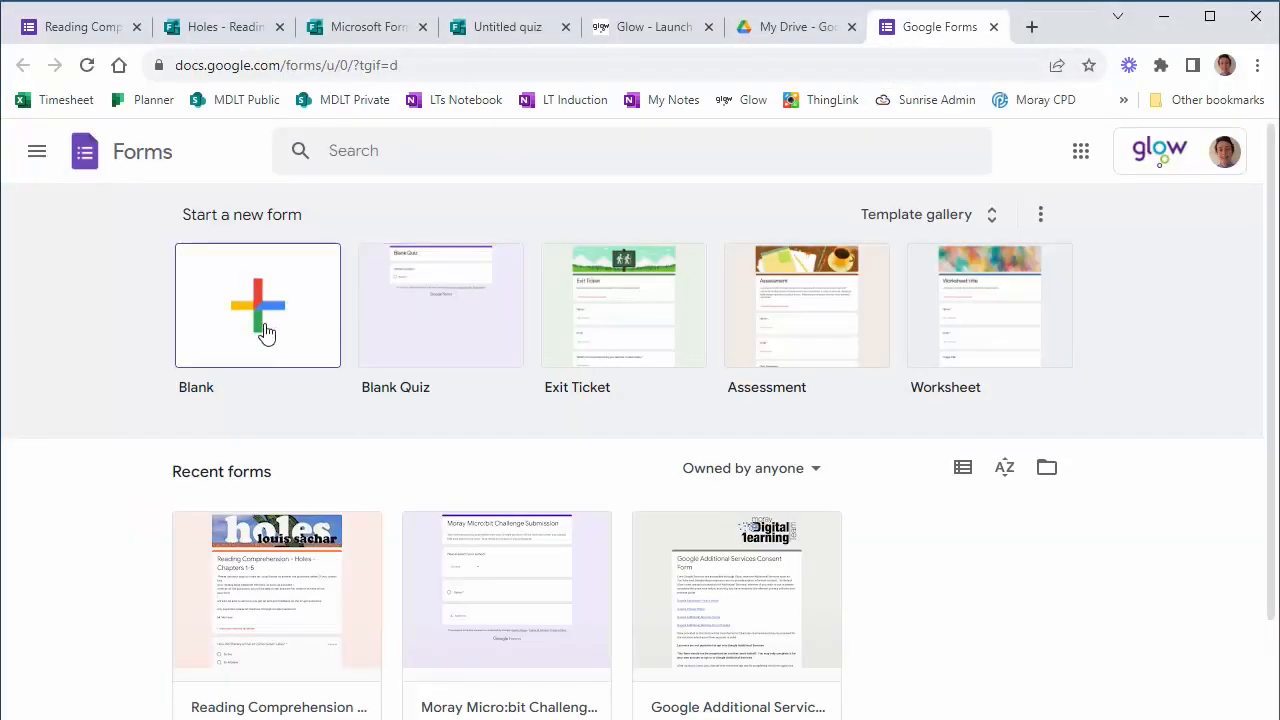
left_click(208, 302)
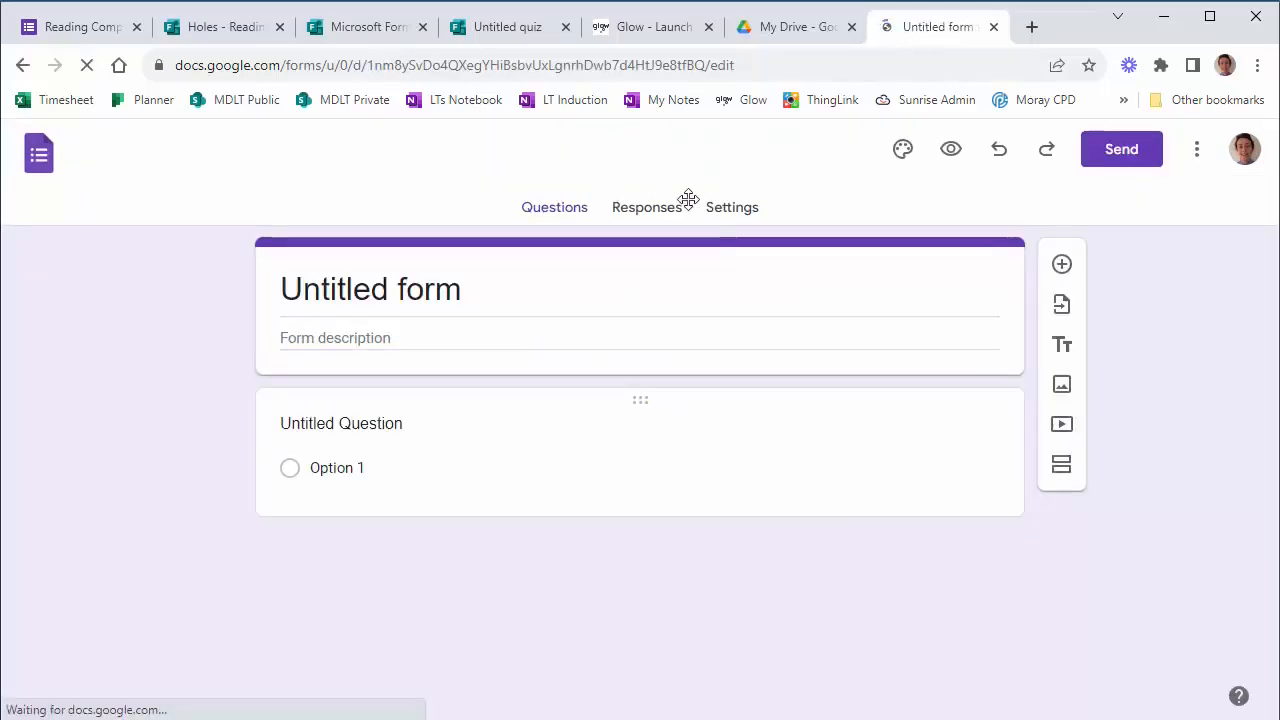
left_click(747, 212)
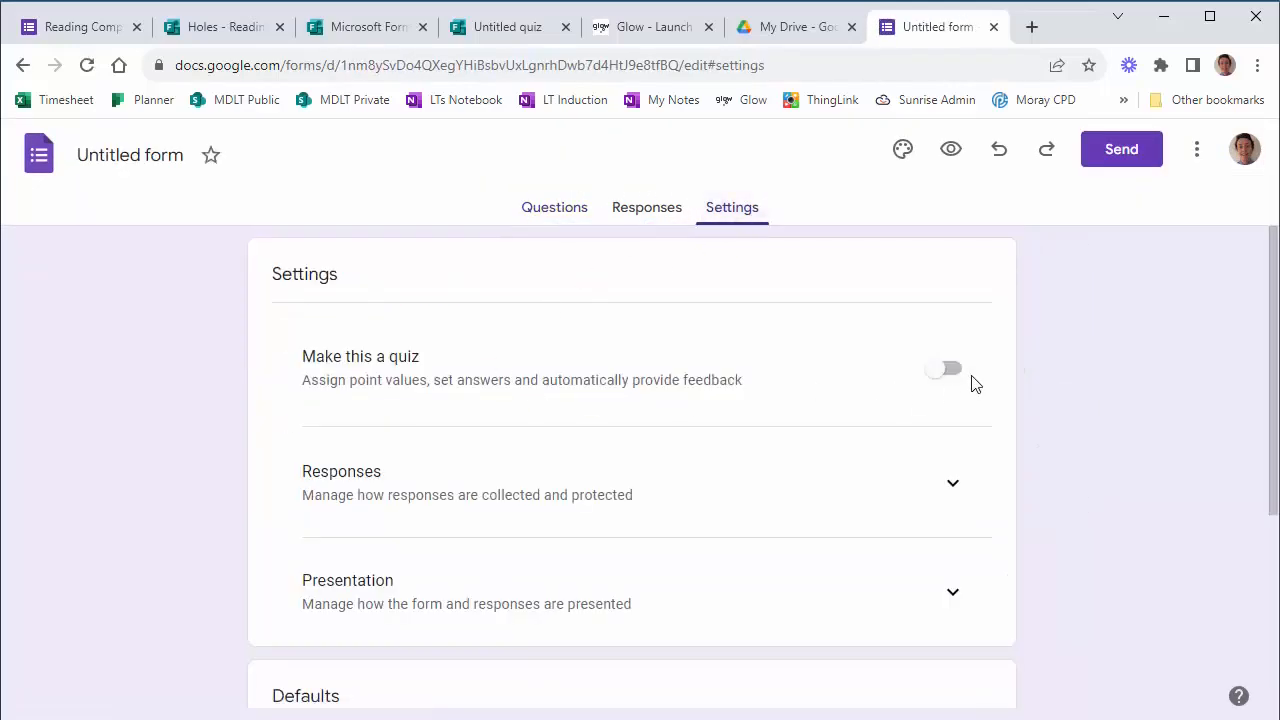
left_click(940, 370)
scroll(474, 491, "down", 1)
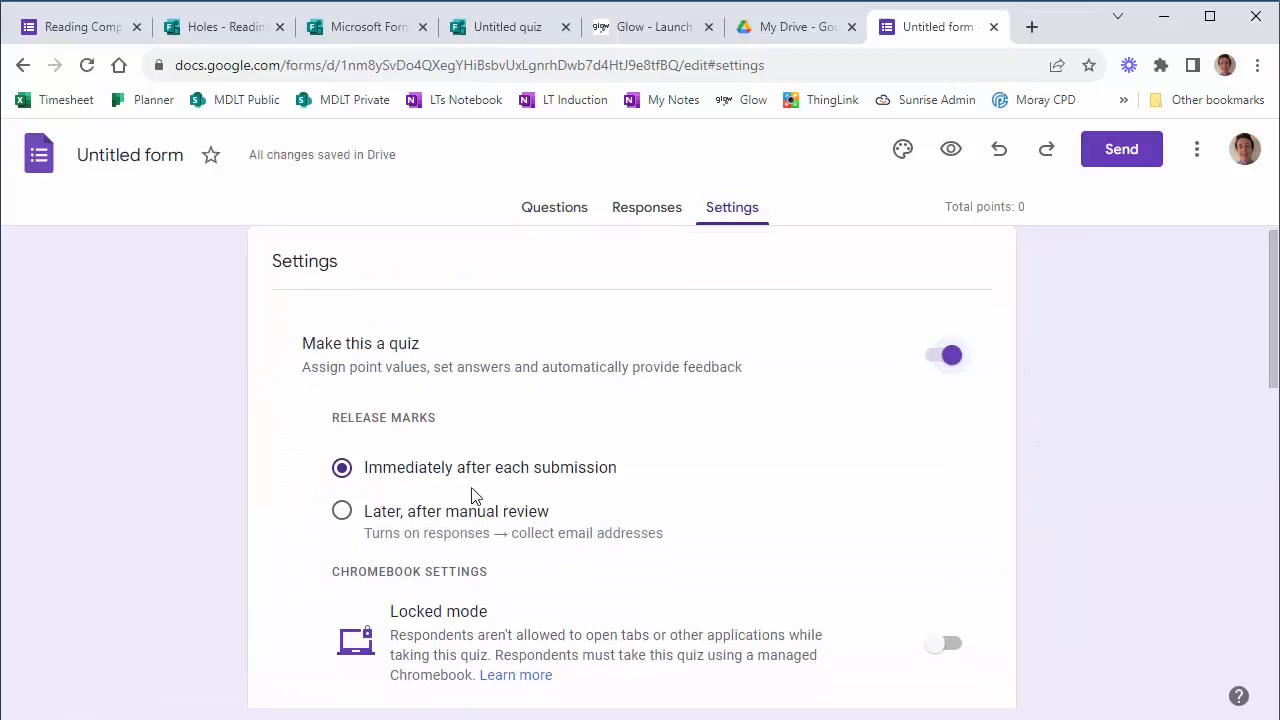
Step: Review the new quiz's settings for releasing marks, locked mode, missed questions, correct answers and point values
scroll(483, 474, "up", 1)
scroll(728, 500, "down", 1)
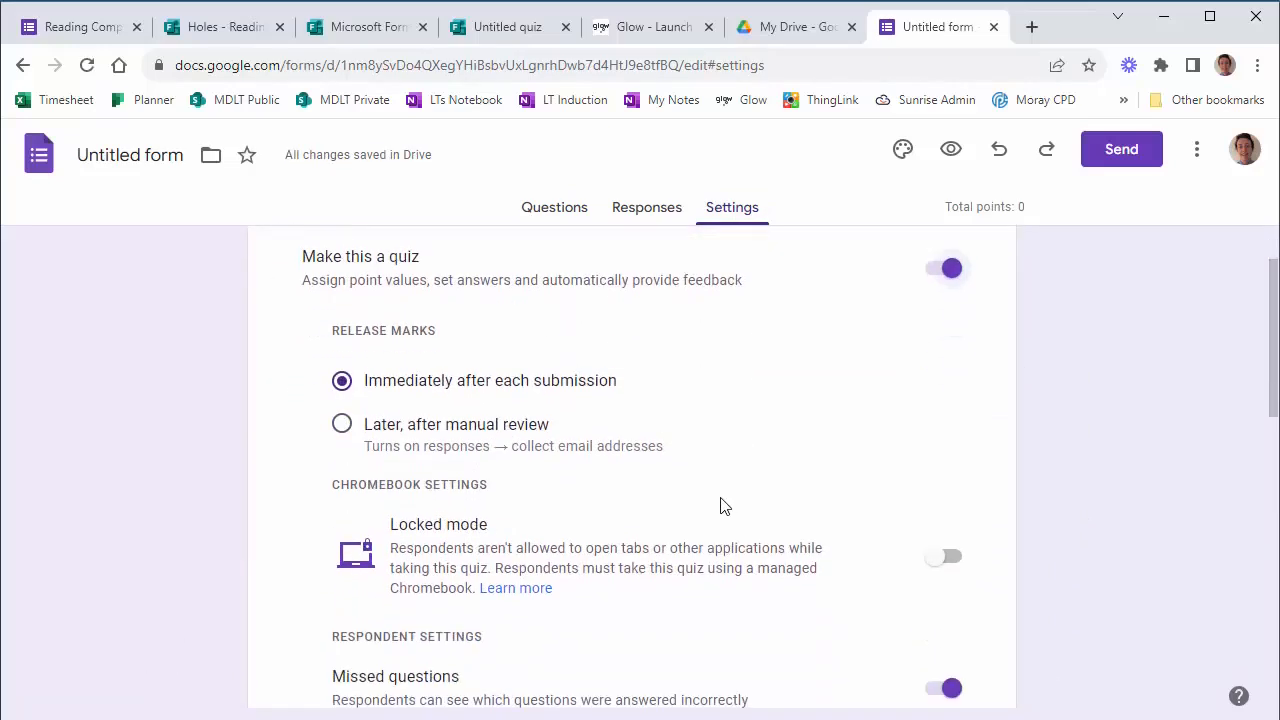
scroll(487, 461, "up", 1)
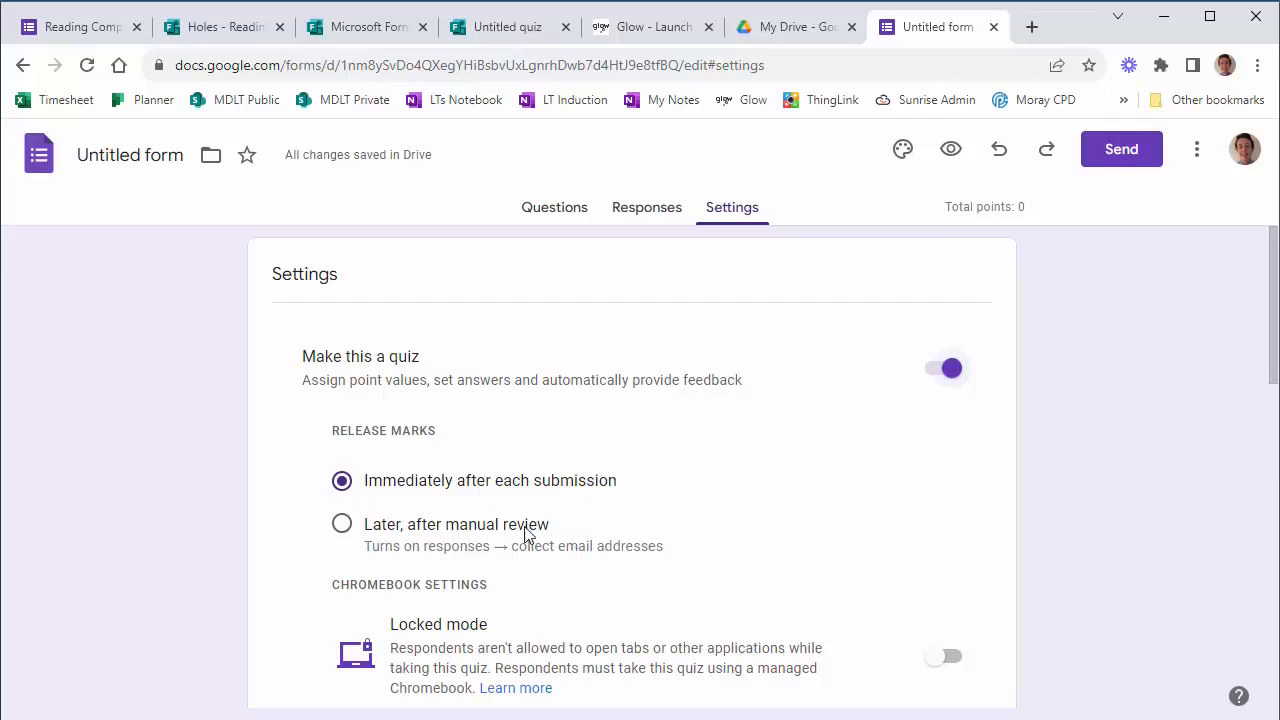
scroll(590, 510, "down", 4)
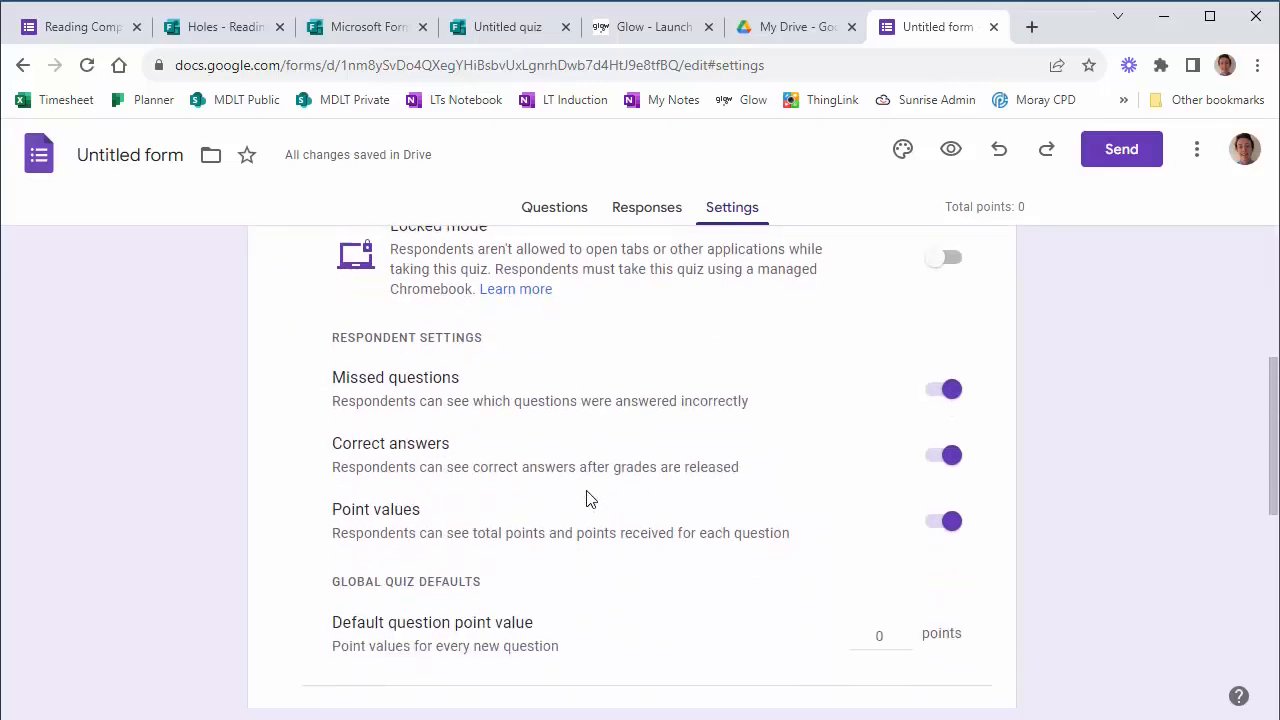
scroll(586, 500, "up", 1)
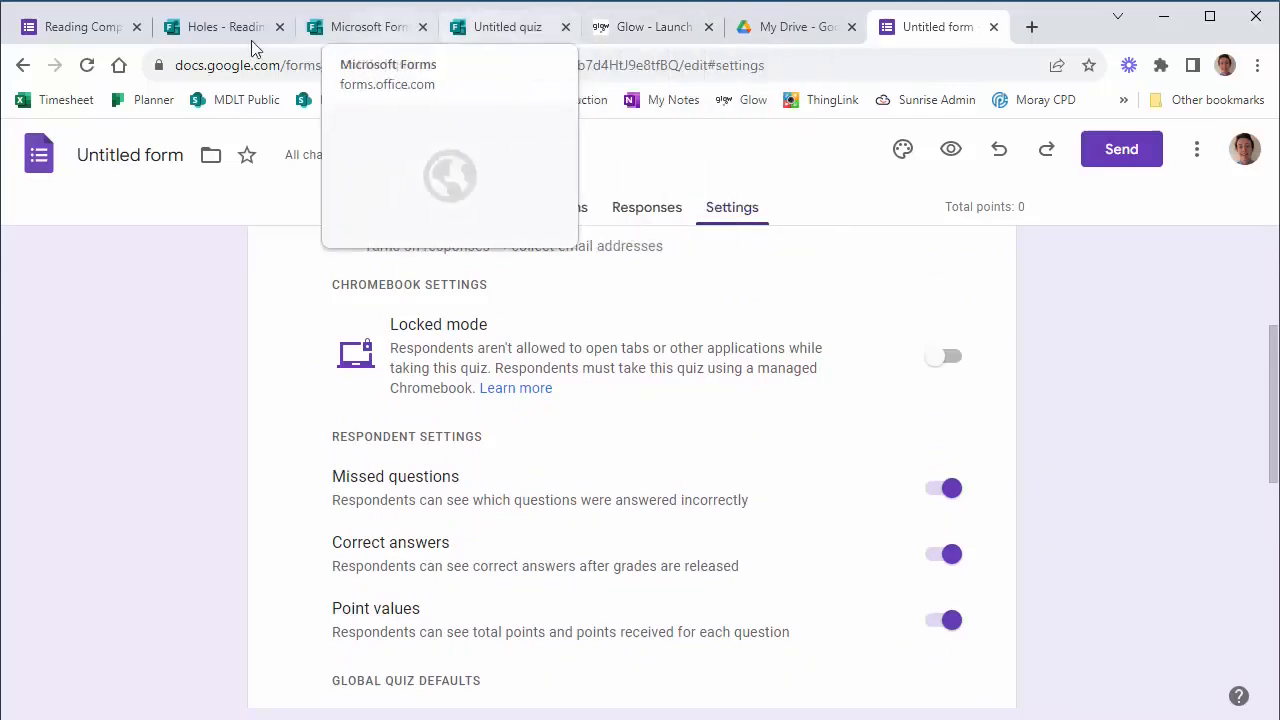
Step: In the "Reading Comprehension - Holes - Chapter 1-5" form, mark "By Bus" as the correct answer in the first question's answer key
left_click(80, 27)
scroll(729, 457, "up", 10)
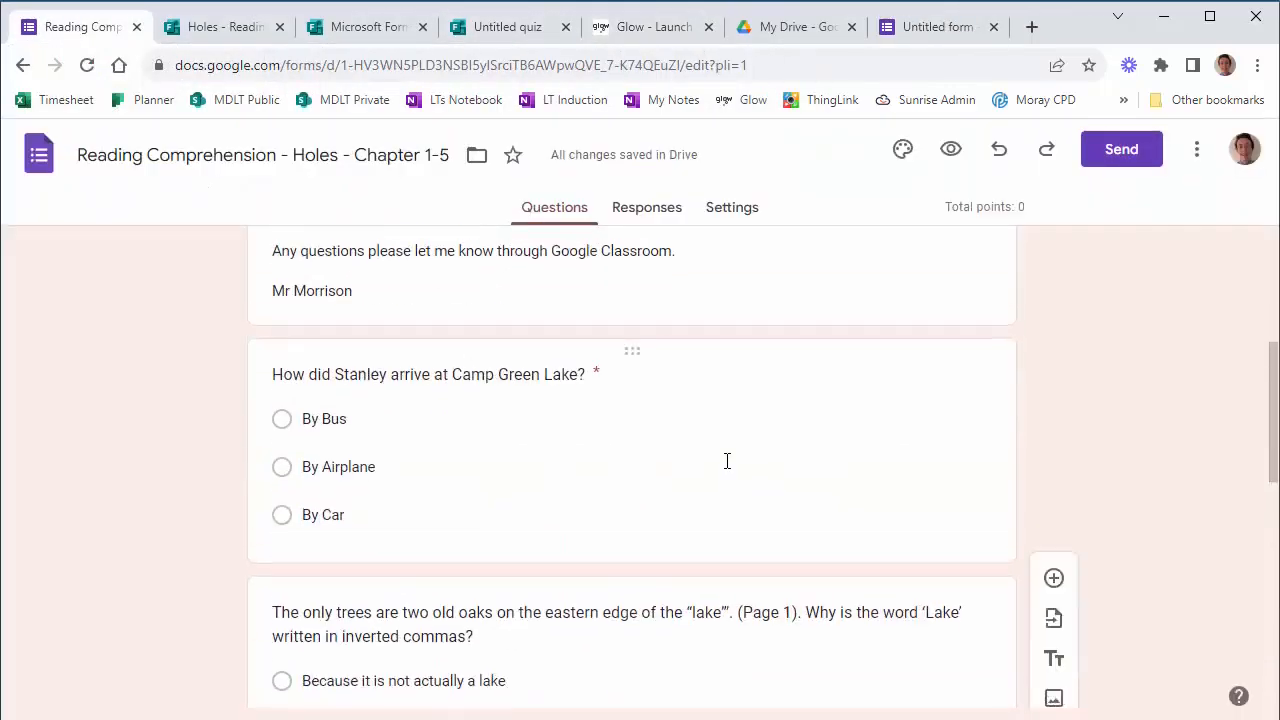
scroll(634, 426, "down", 2)
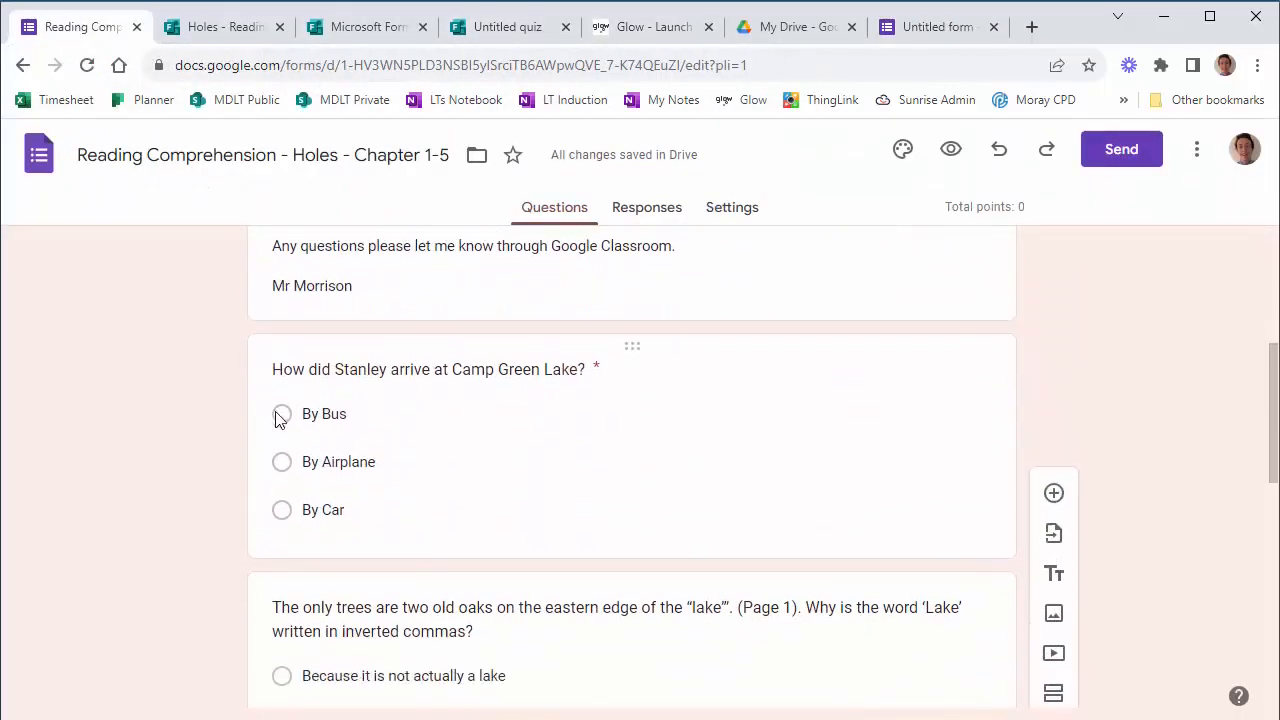
left_click(472, 418)
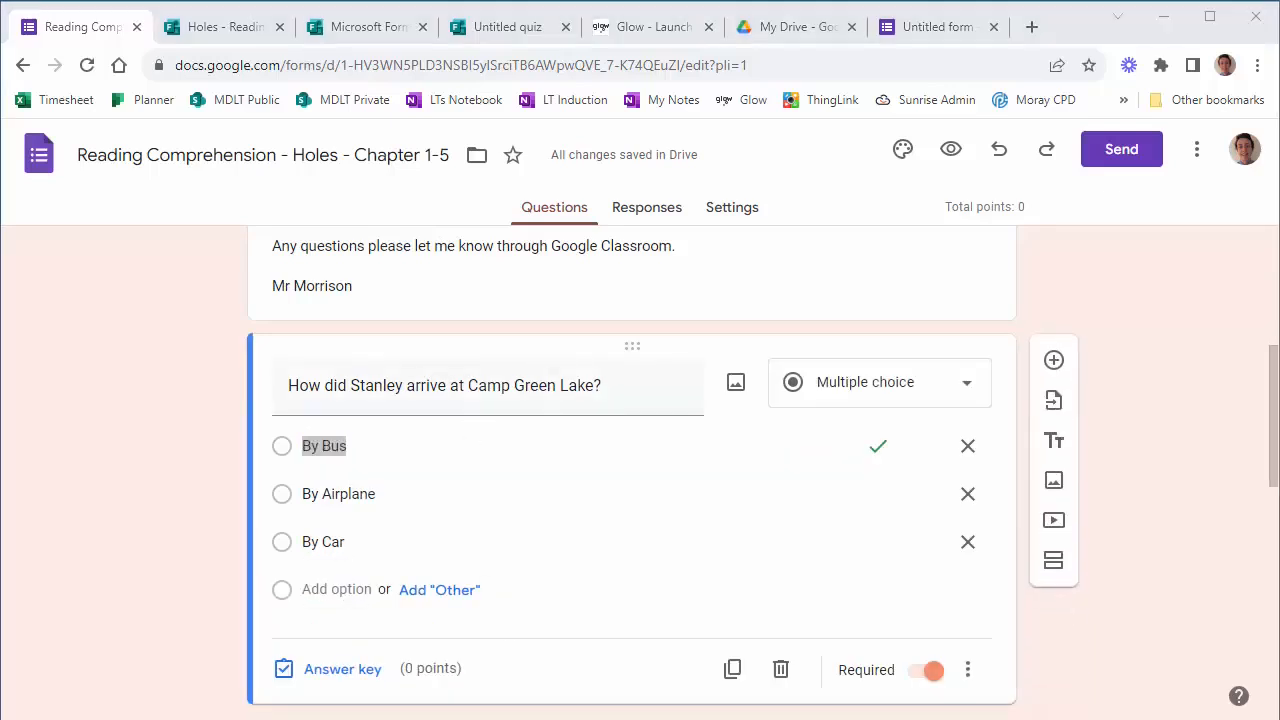
left_click(330, 670)
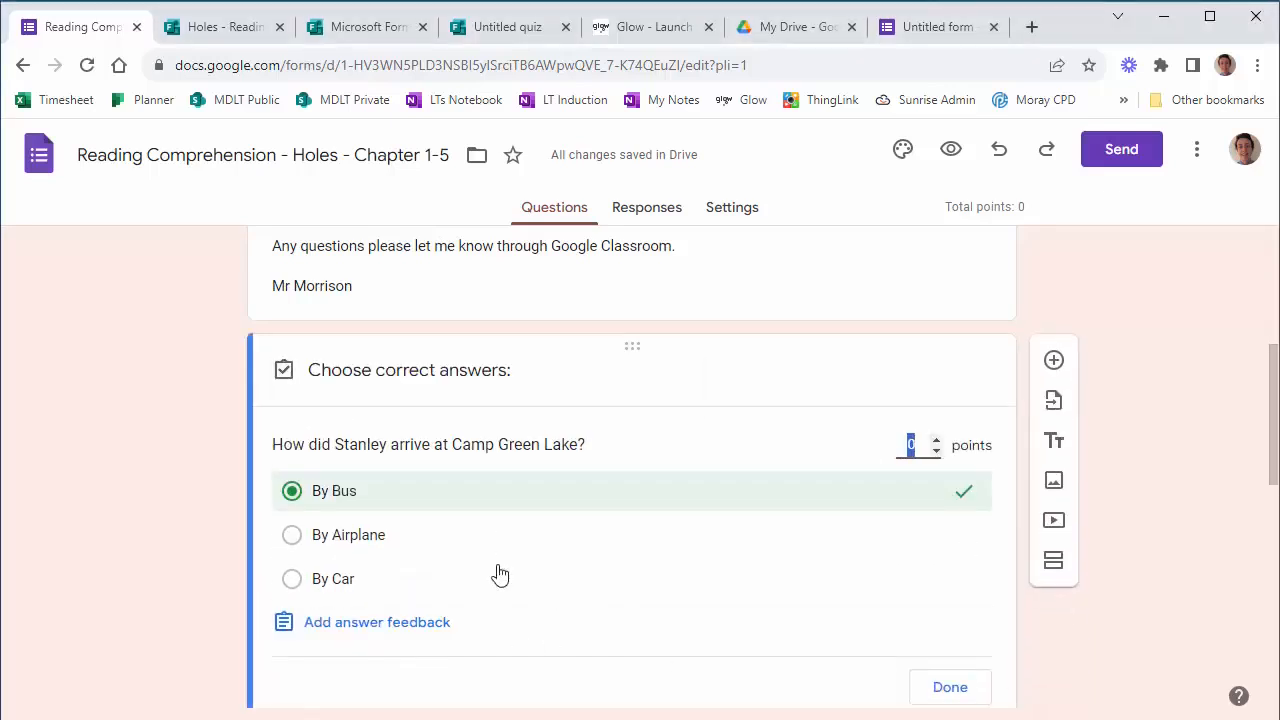
left_click(291, 535)
left_click(291, 491)
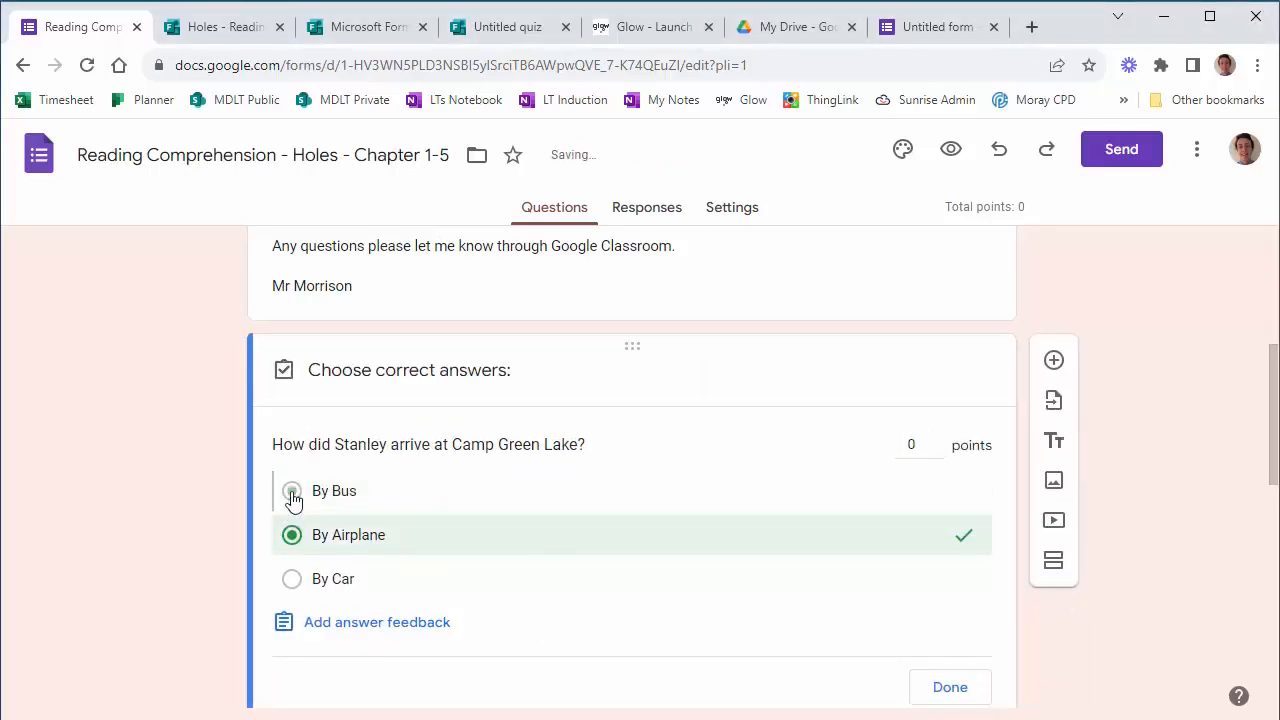
left_click(291, 536)
left_click(293, 493)
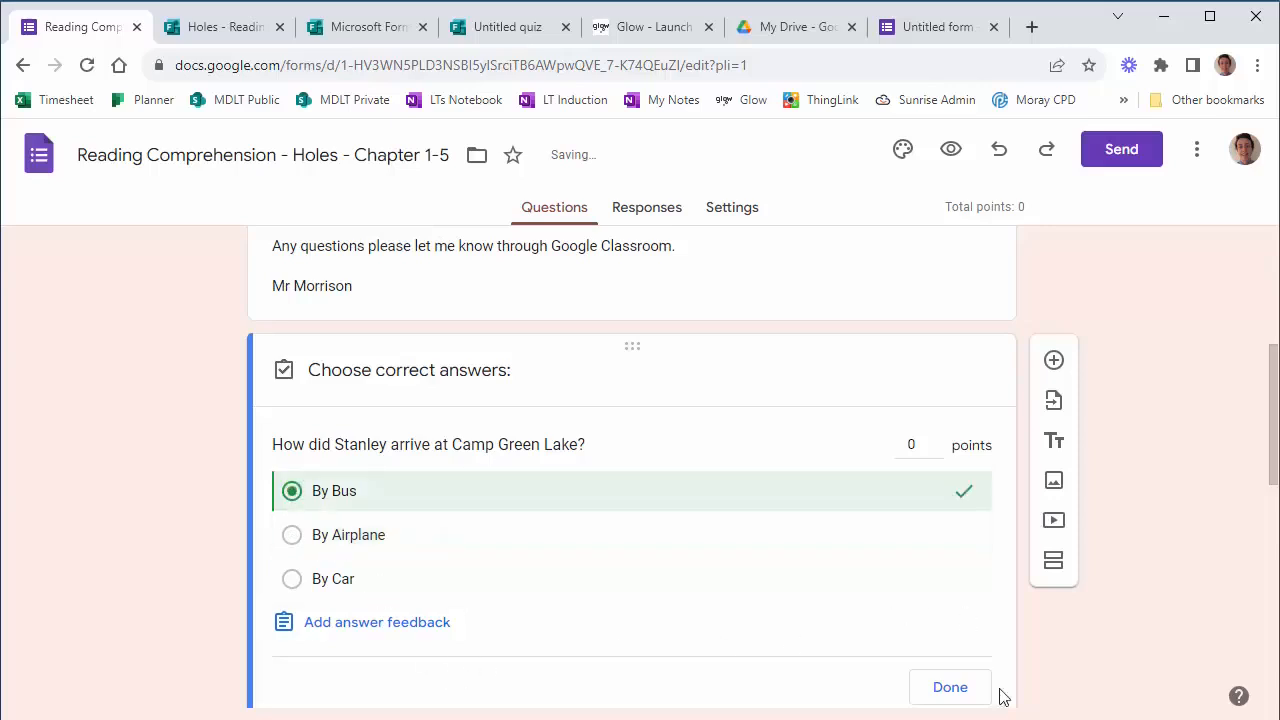
left_click(960, 690)
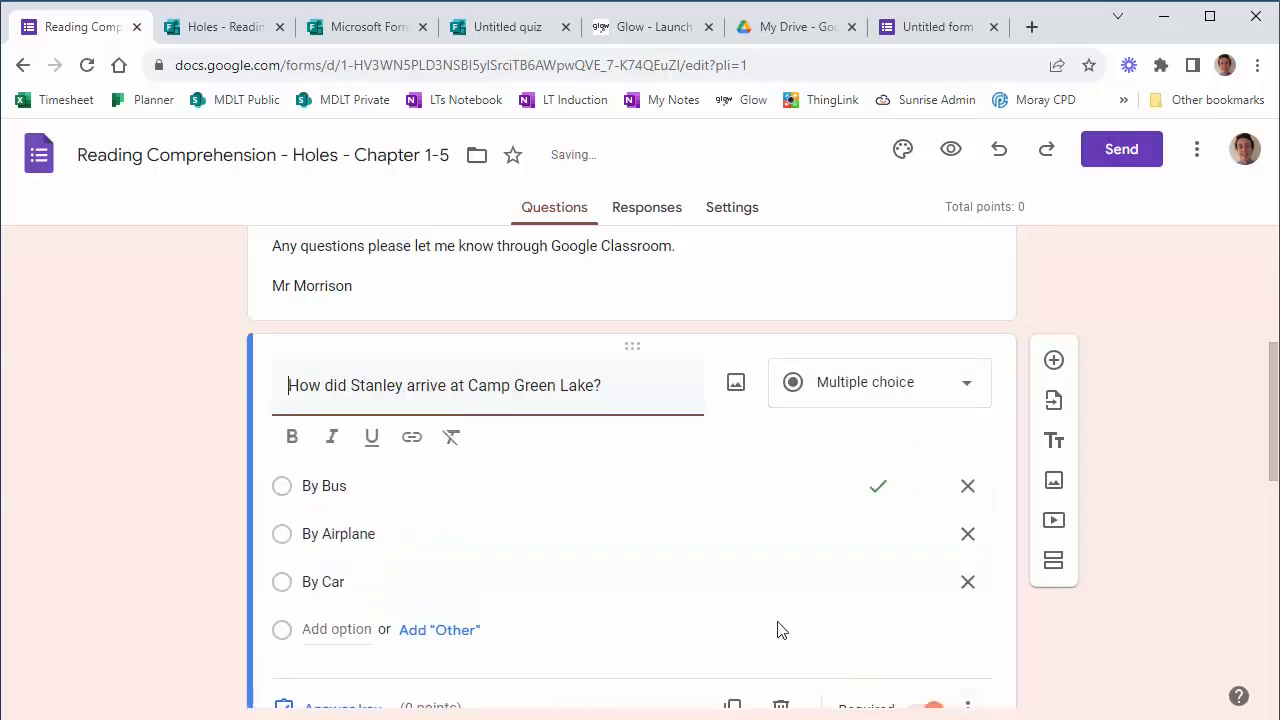
Step: Review the first question's answer key with its points and answer feedback options, and close it
left_click(330, 614)
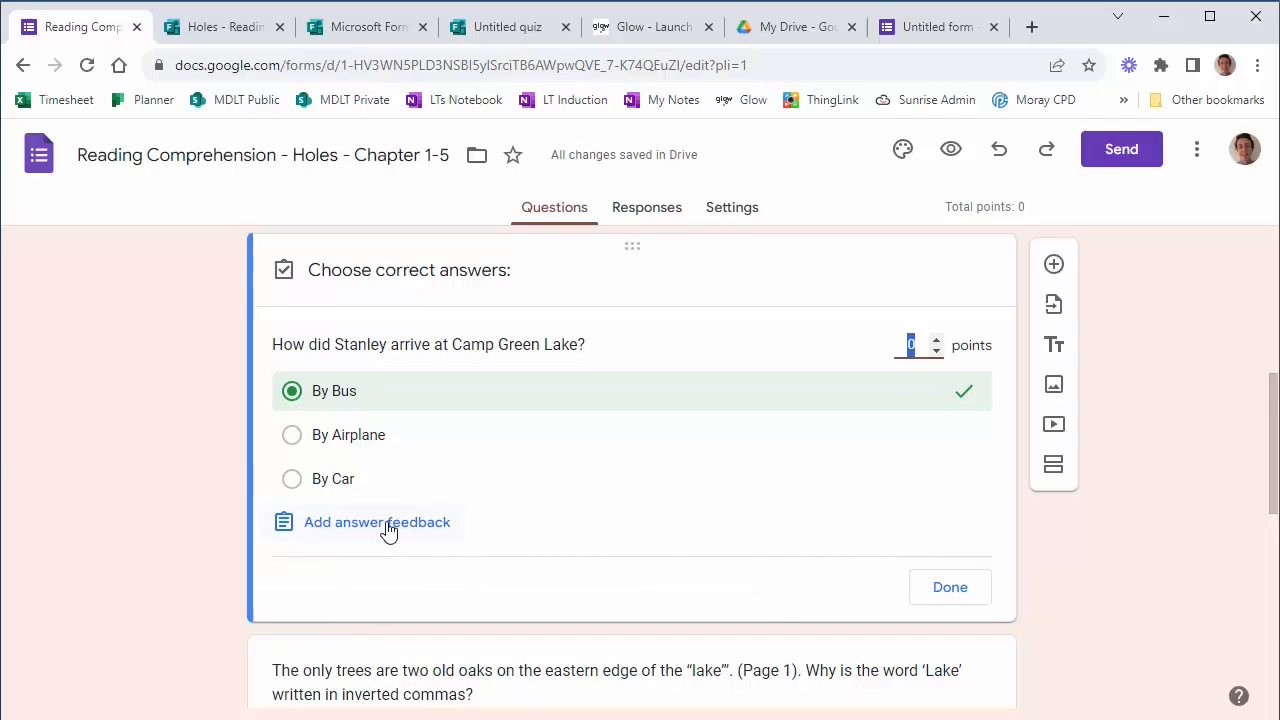
scroll(543, 554, "down", 2)
scroll(534, 560, "up", 2)
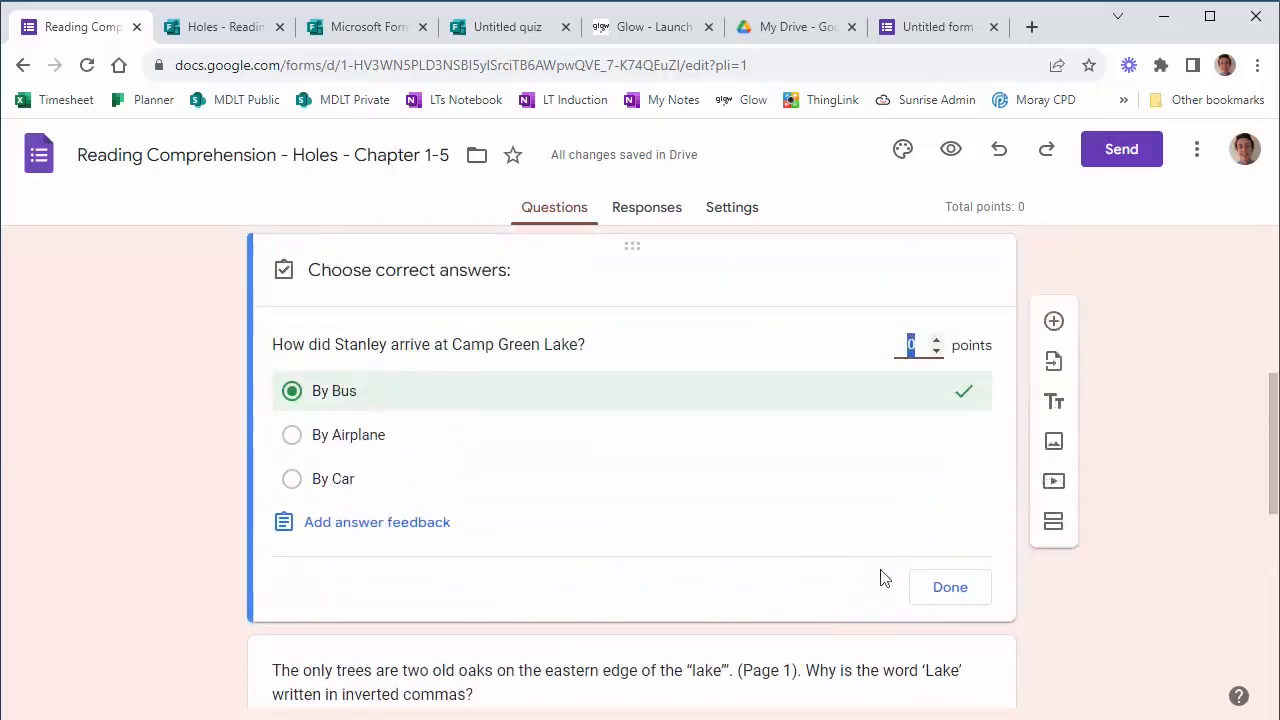
left_click(951, 592)
Step: Review the answer key of the "Write down 5 things" paragraph question, including its feedback entry, and leave it without adding feedback
scroll(471, 506, "down", 3)
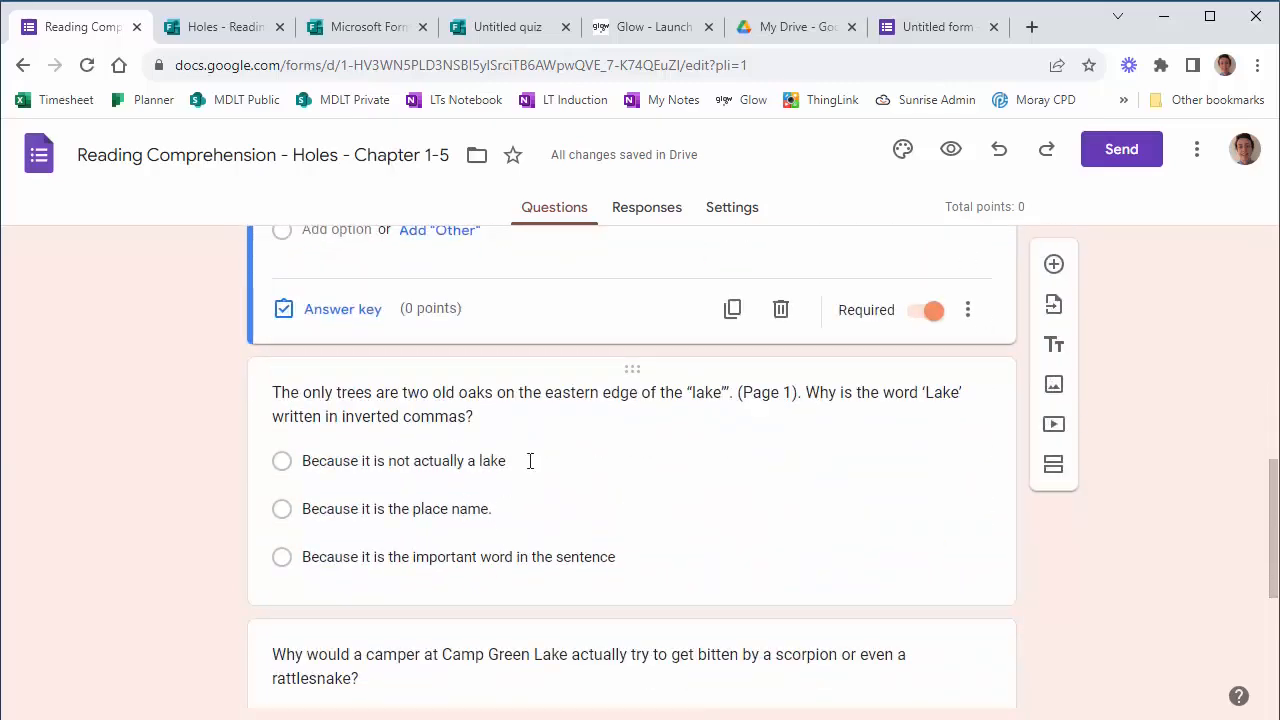
scroll(416, 447, "down", 4)
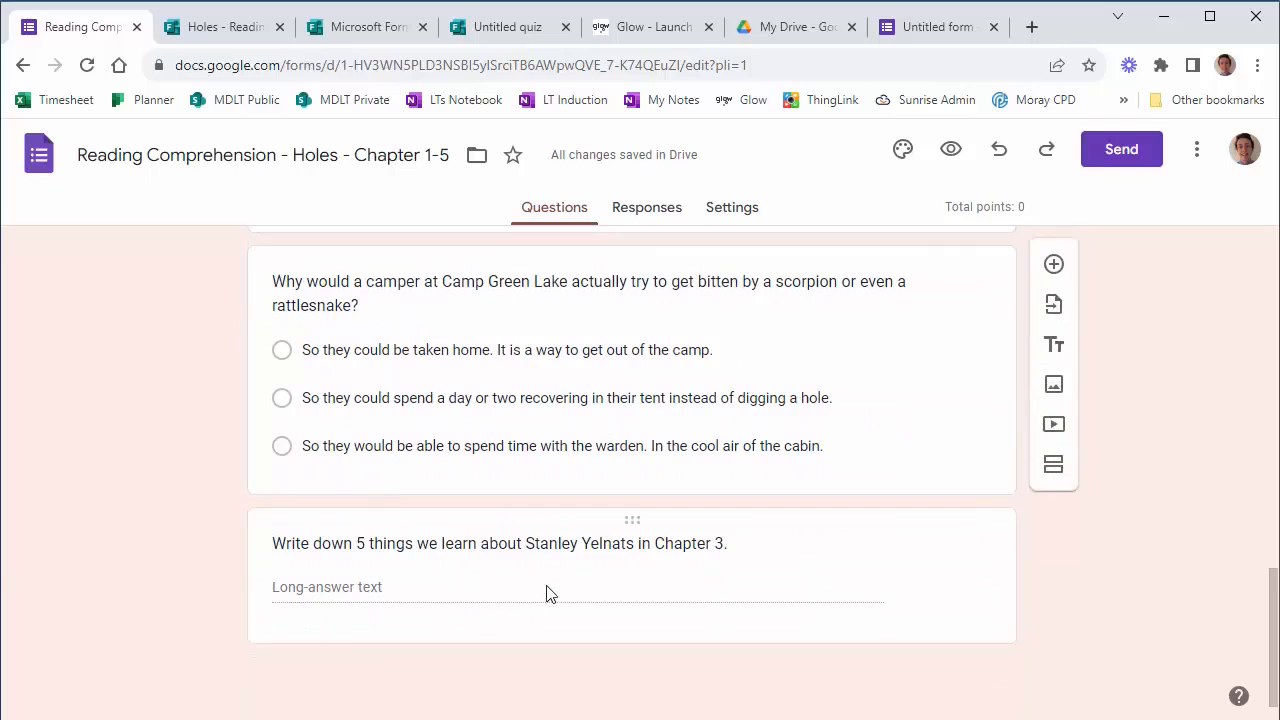
left_click(686, 546)
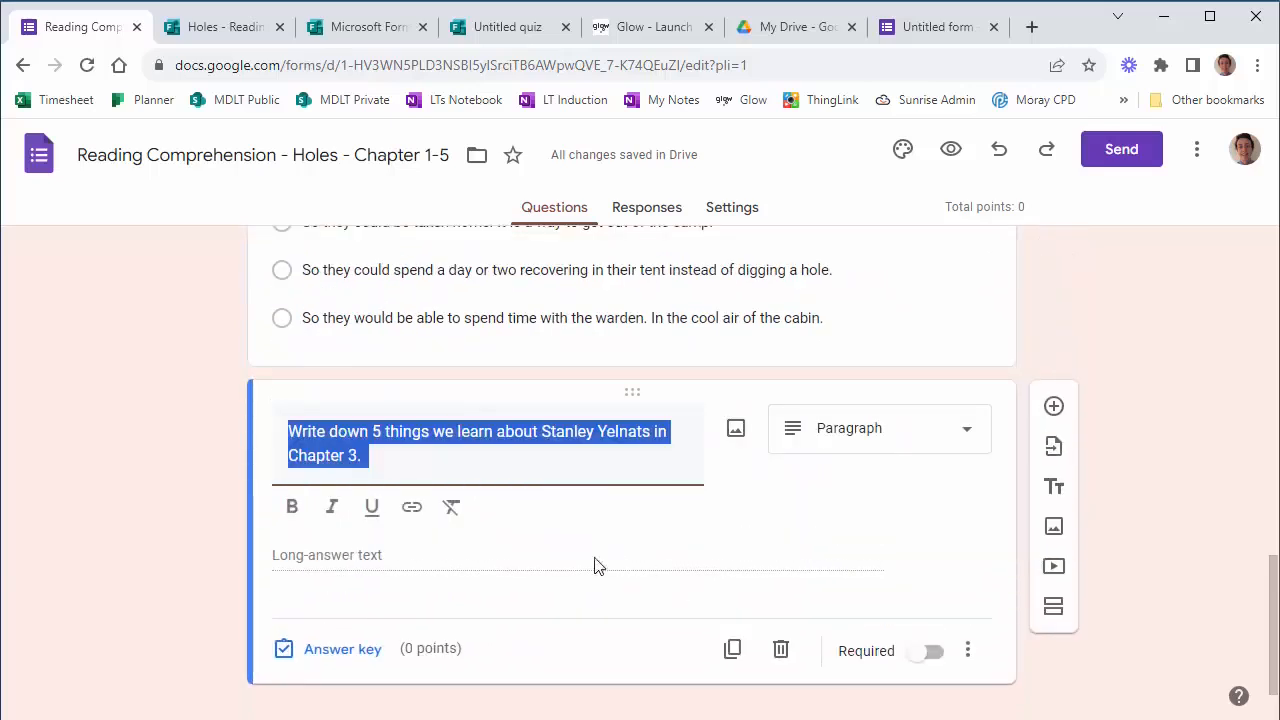
left_click(315, 650)
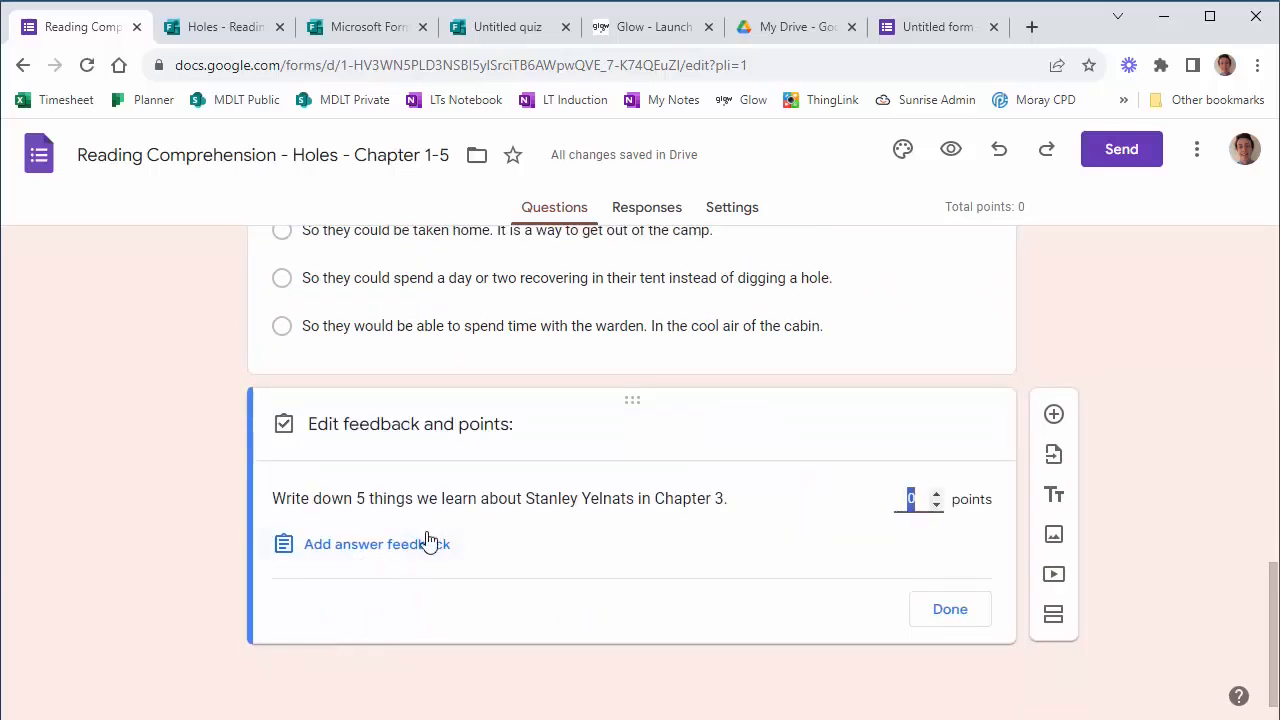
left_click(347, 550)
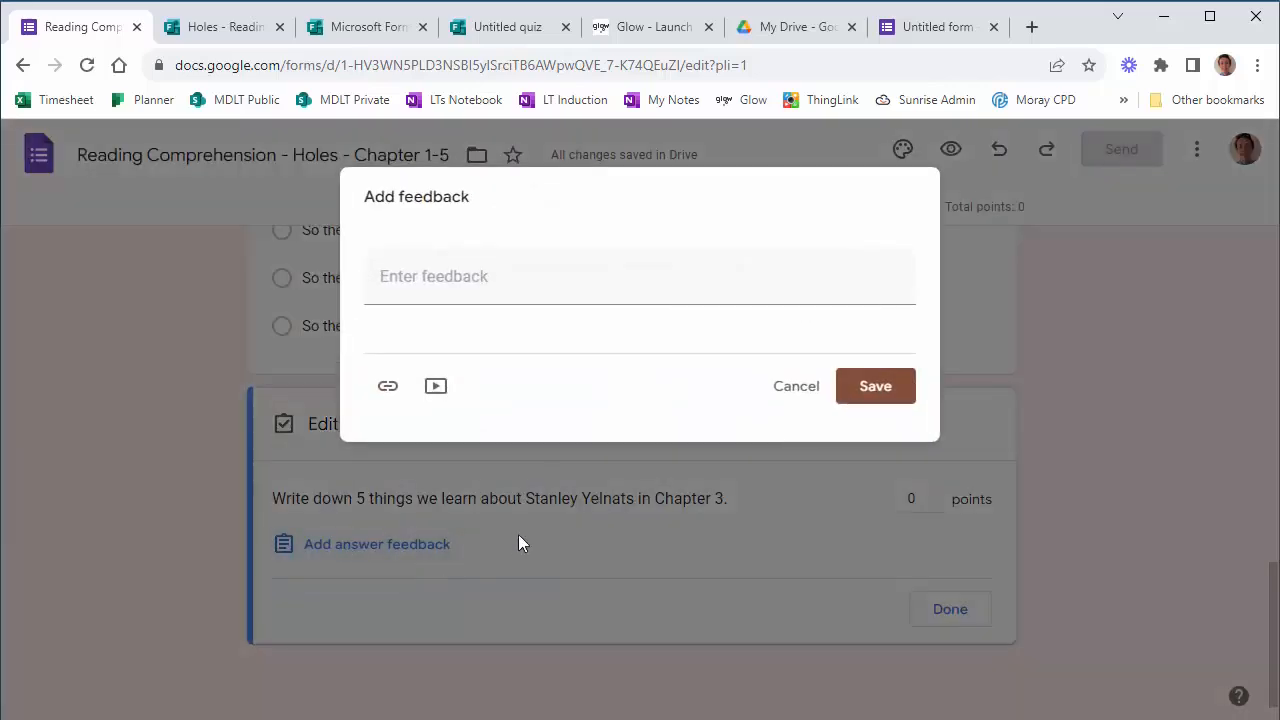
left_click(795, 386)
left_click(949, 610)
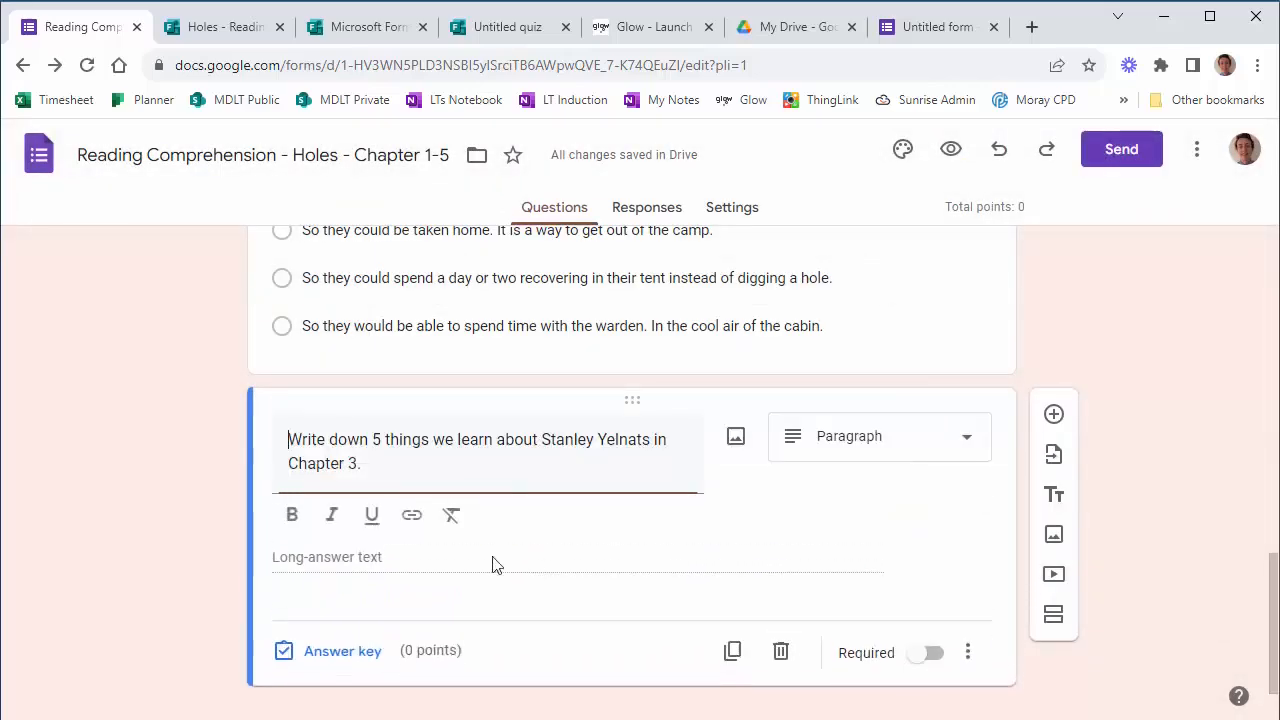
Step: Change the "Write down 5 things" question from Paragraph to the Short answer type
left_click(485, 568)
left_click(951, 446)
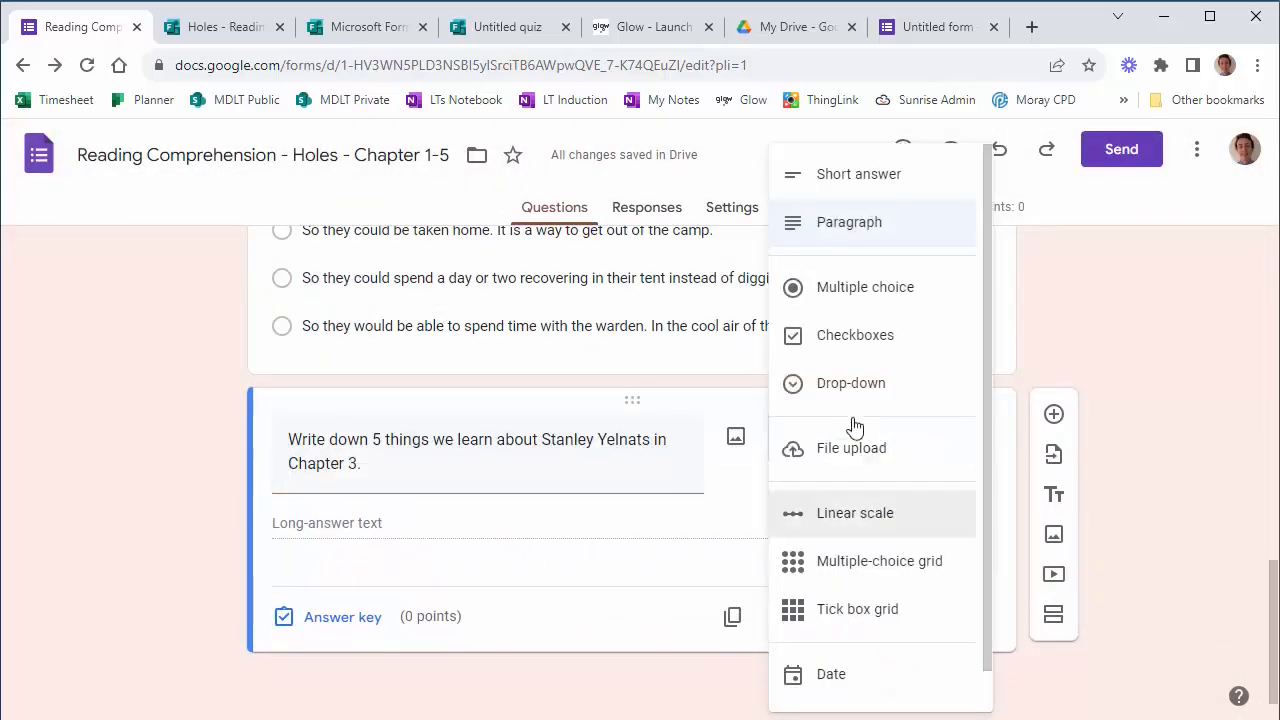
left_click(846, 188)
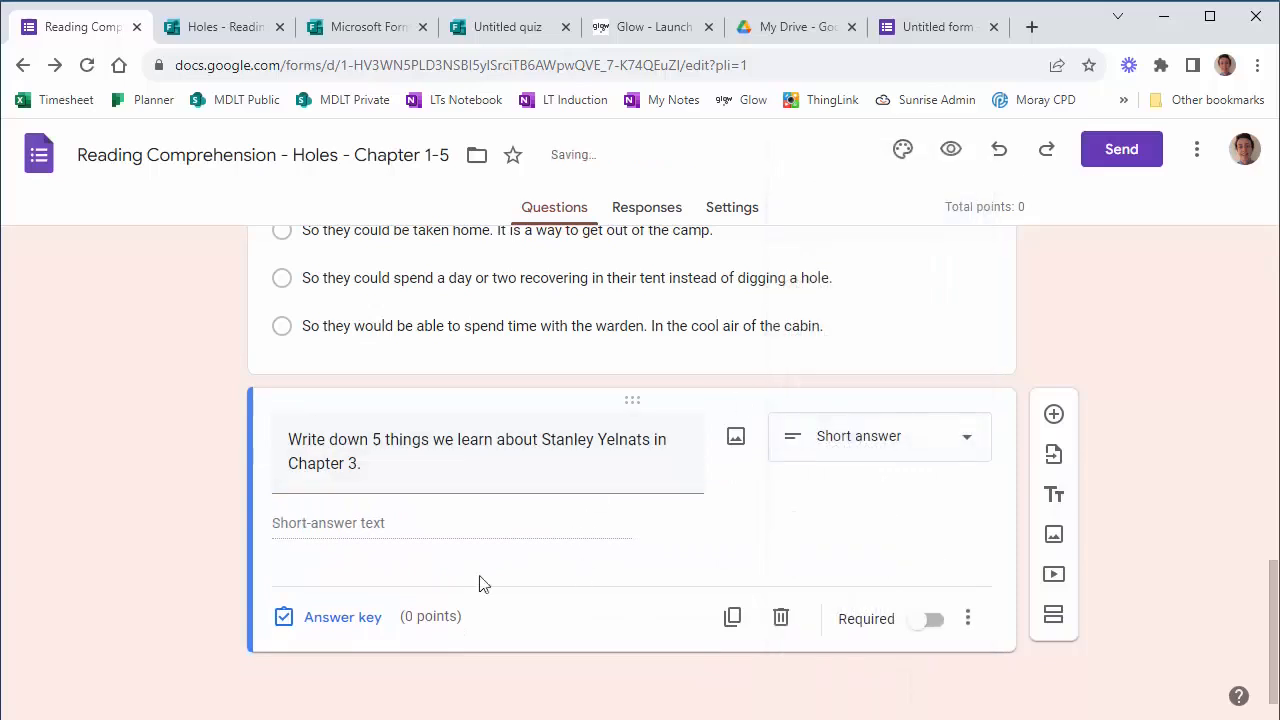
Step: Add the placeholder entry "Correct answer" to the short-answer question's answer key and return to the form's header
left_click(358, 617)
left_click(337, 542)
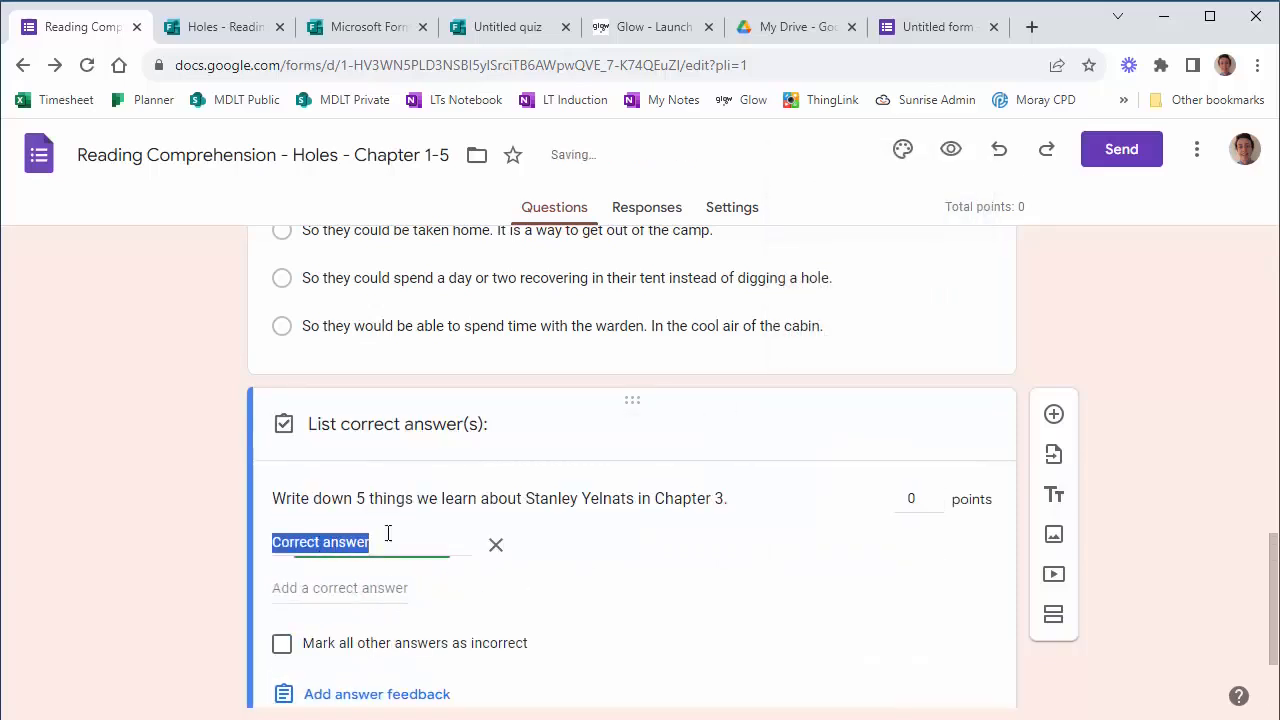
scroll(423, 491, "down", 2)
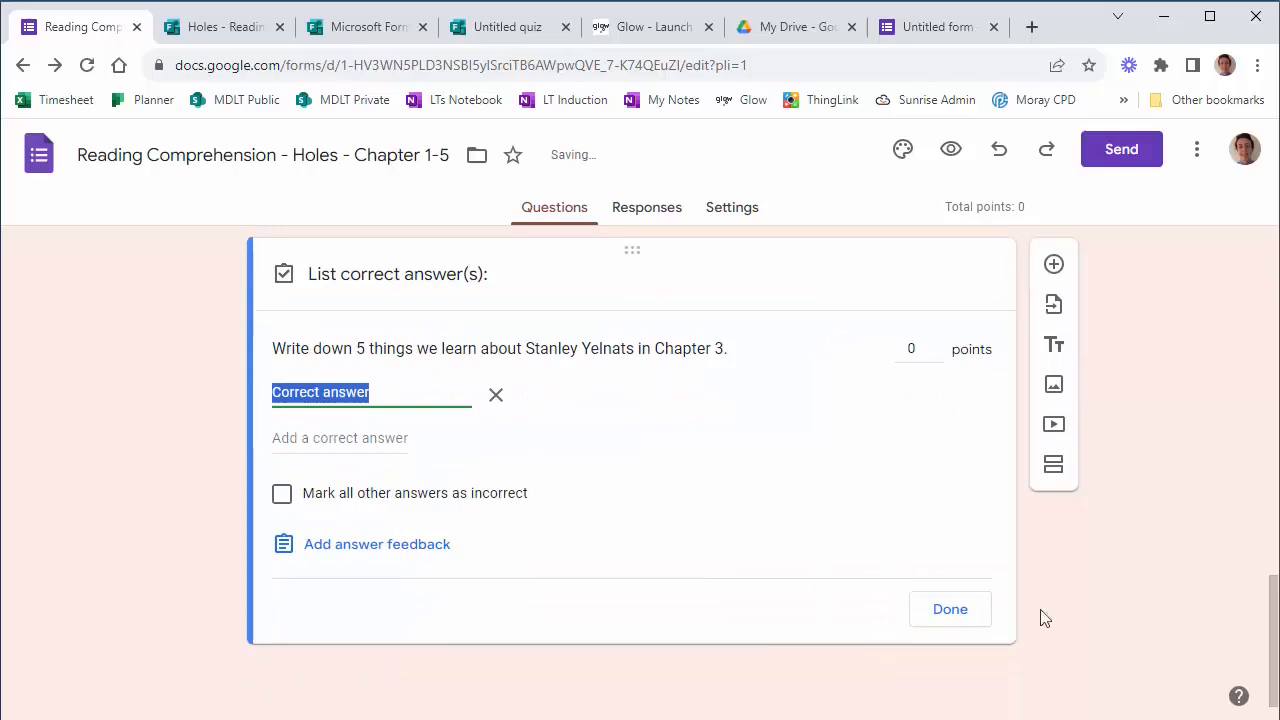
left_click(945, 617)
scroll(700, 592, "down", 1)
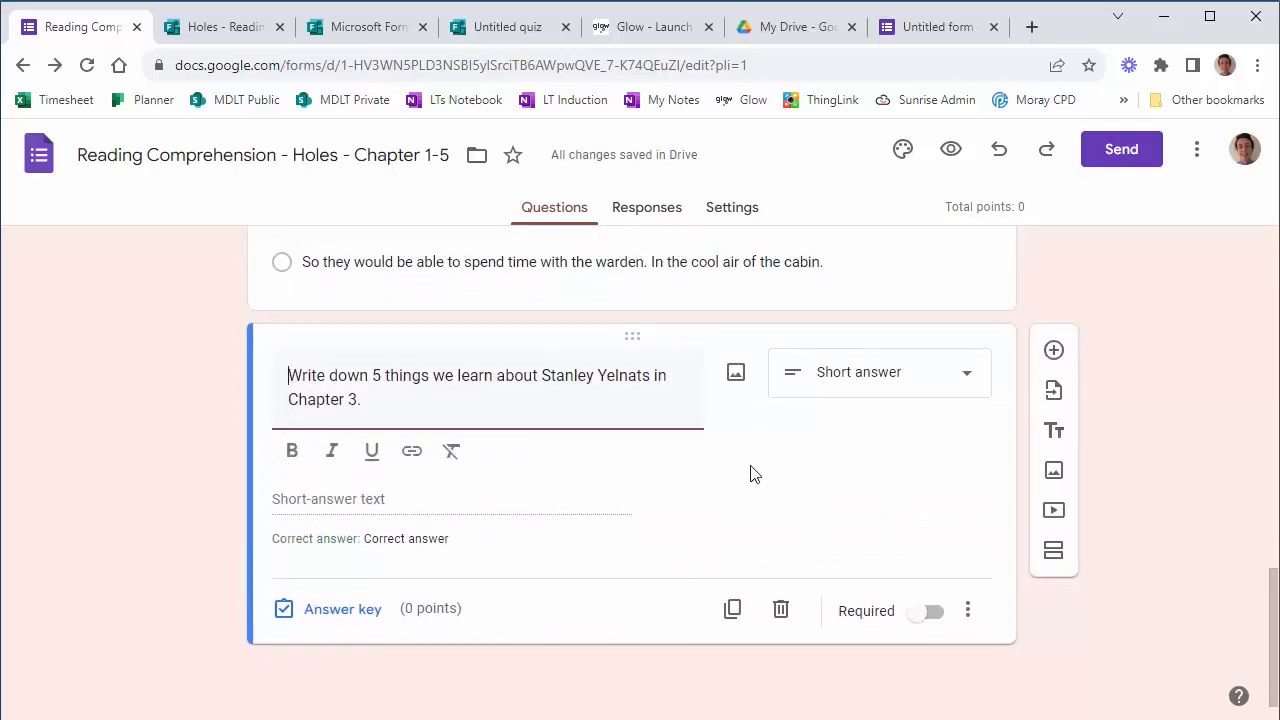
scroll(760, 450, "up", 20)
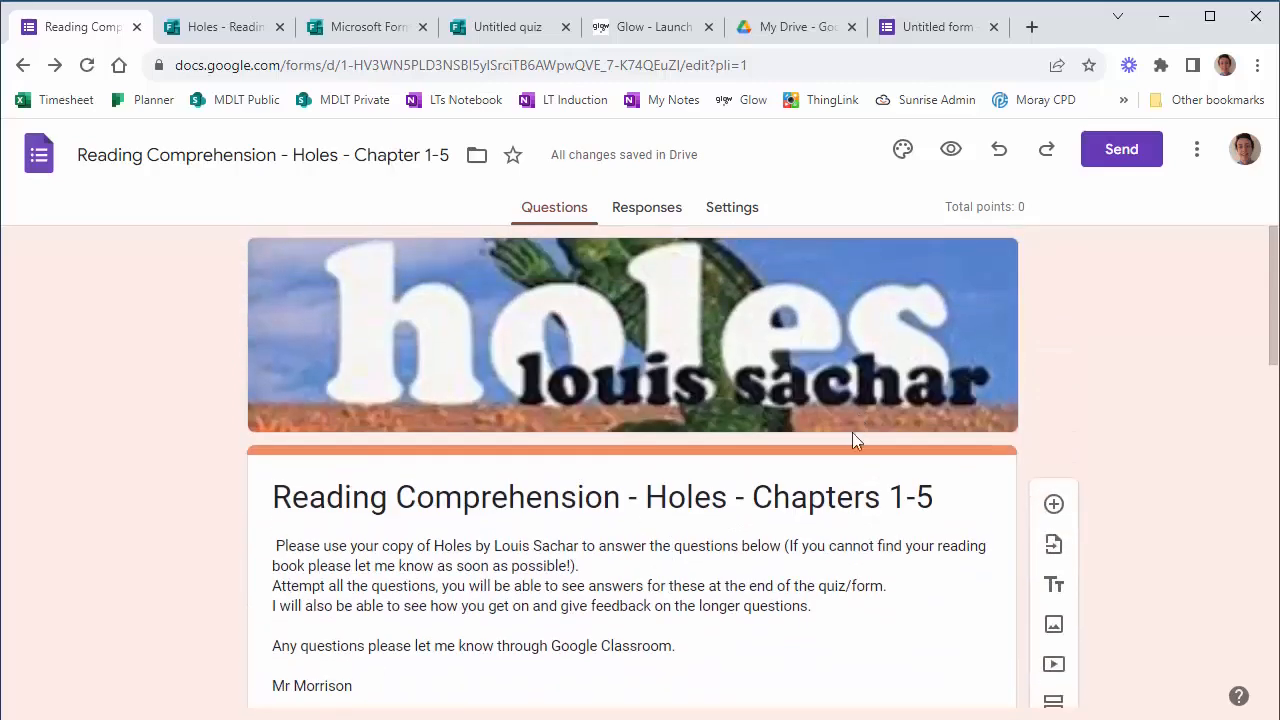